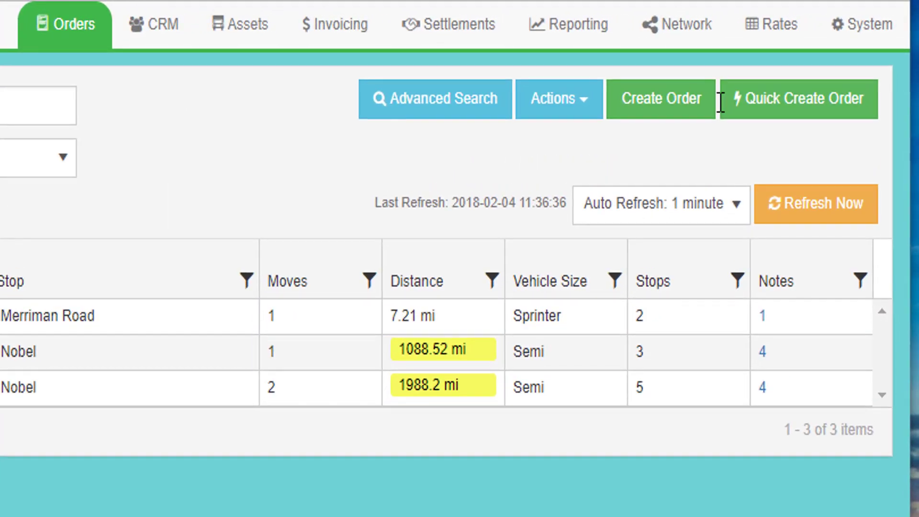
# Create a new order provided by Fiat (FIATIP) under the Trucking Div business unit
pyautogui.click(618, 99)
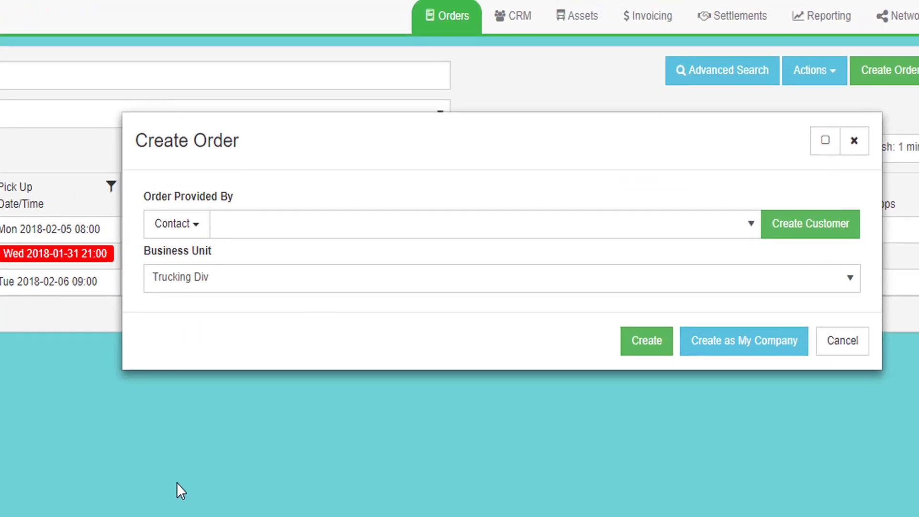
pyautogui.click(228, 234)
pyautogui.write('fiat')
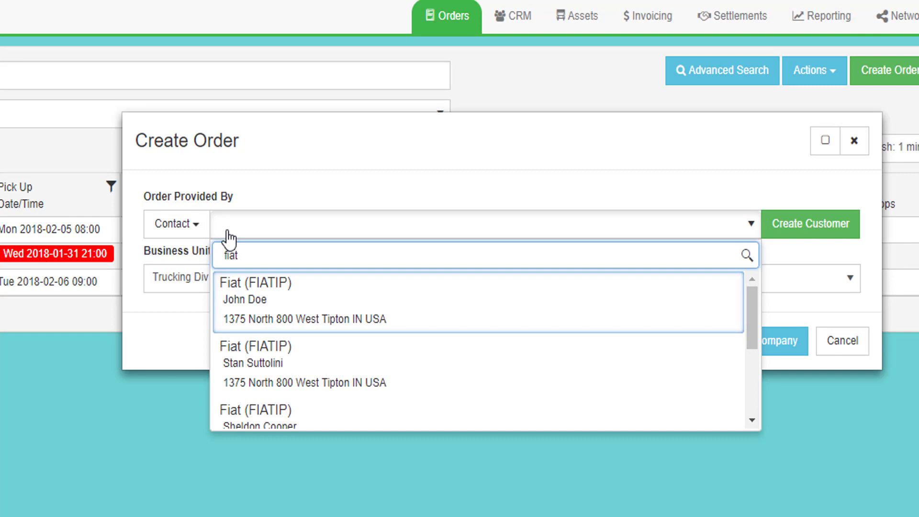
pyautogui.write('fi')
pyautogui.press('BackSpace')
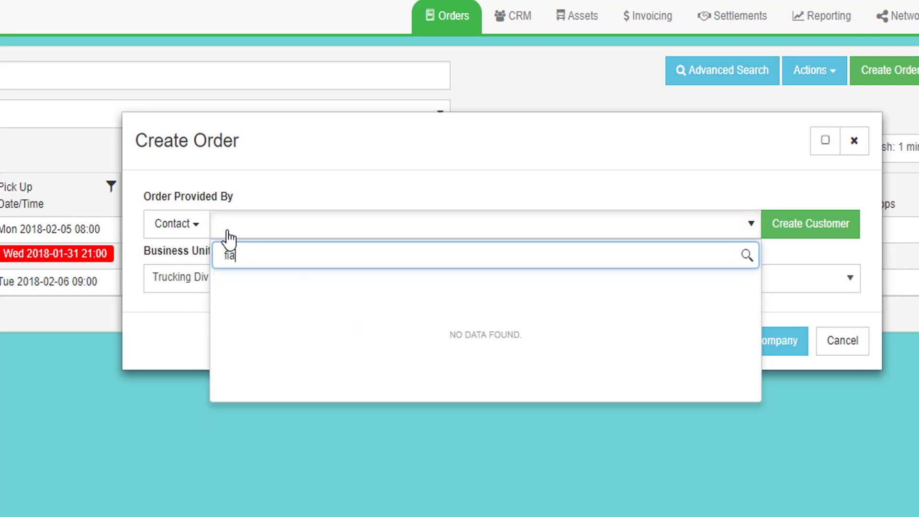
pyautogui.write('t')
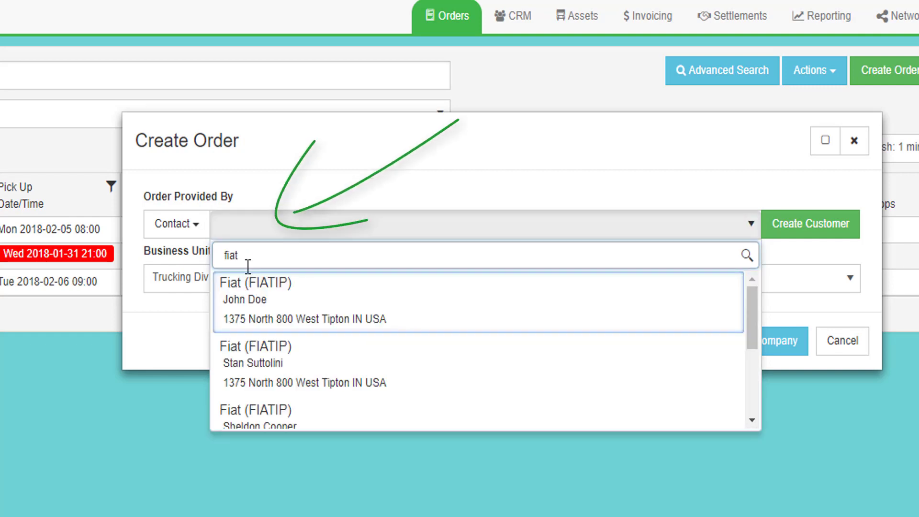
pyautogui.click(249, 295)
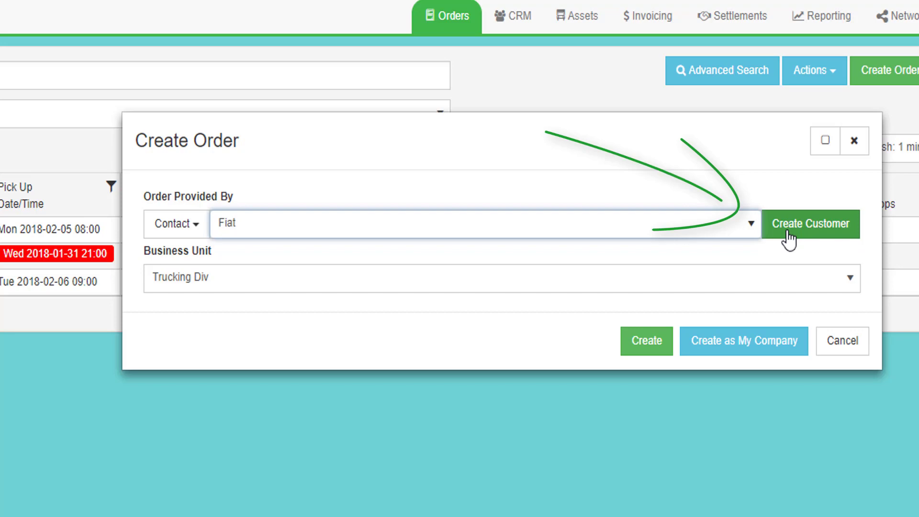
pyautogui.click(256, 283)
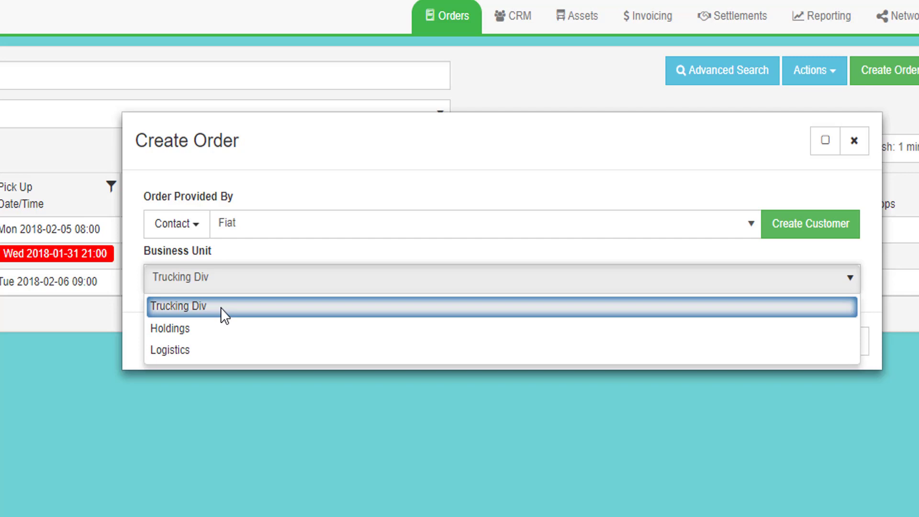
pyautogui.click(220, 307)
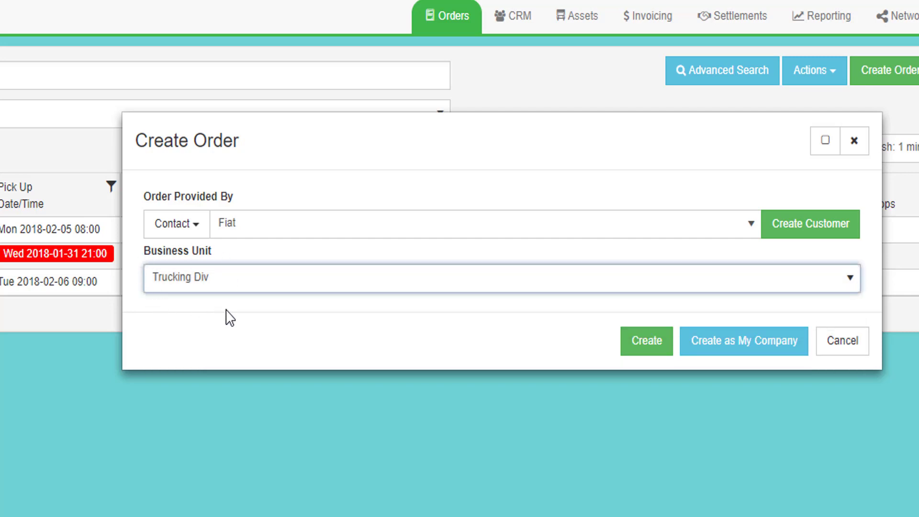
pyautogui.click(641, 343)
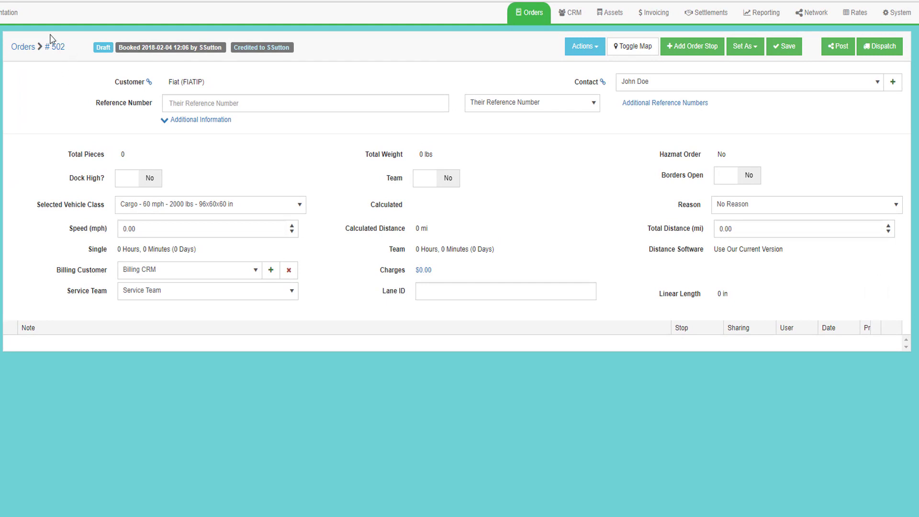
# View the Fiat customer's info card and open order #502's Contact dropdown
pyautogui.moveTo(19, 24)
pyautogui.mouseDown()
pyautogui.moveTo(53, 76)
pyautogui.moveTo(72, 24)
pyautogui.mouseUp()
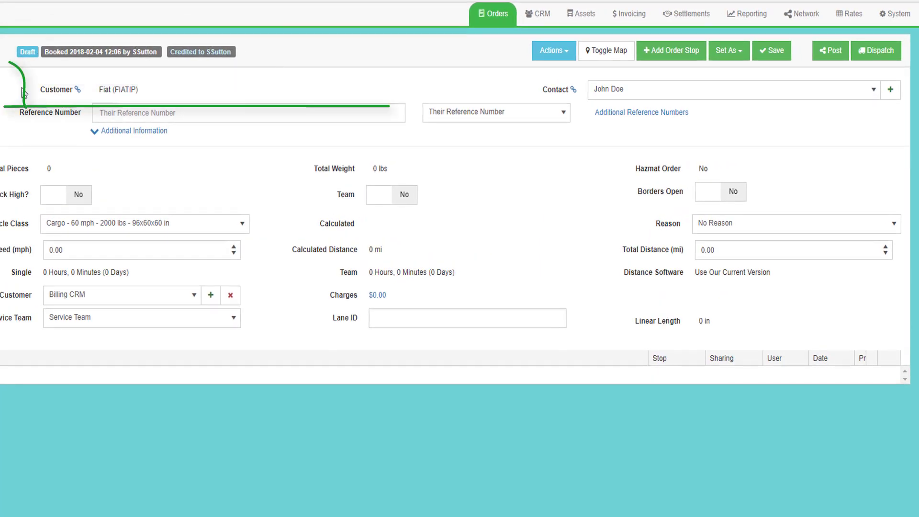
pyautogui.moveTo(113, 96)
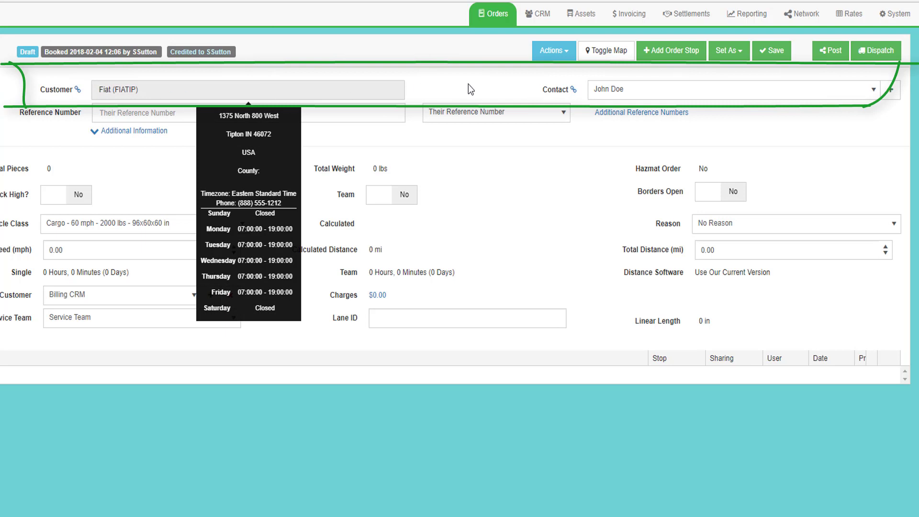
pyautogui.click(610, 96)
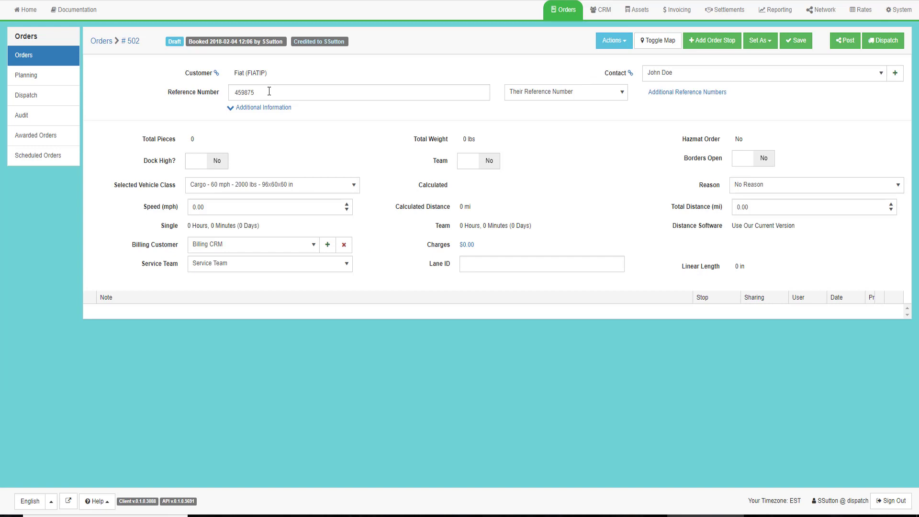
# Add an order stop with Fiat (FIATIP) as the pick-up location
pyautogui.click(702, 48)
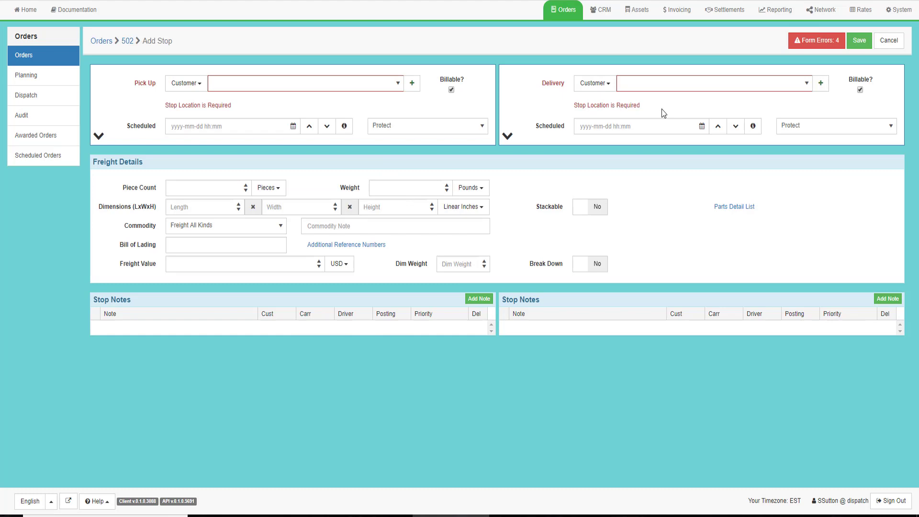
pyautogui.click(235, 84)
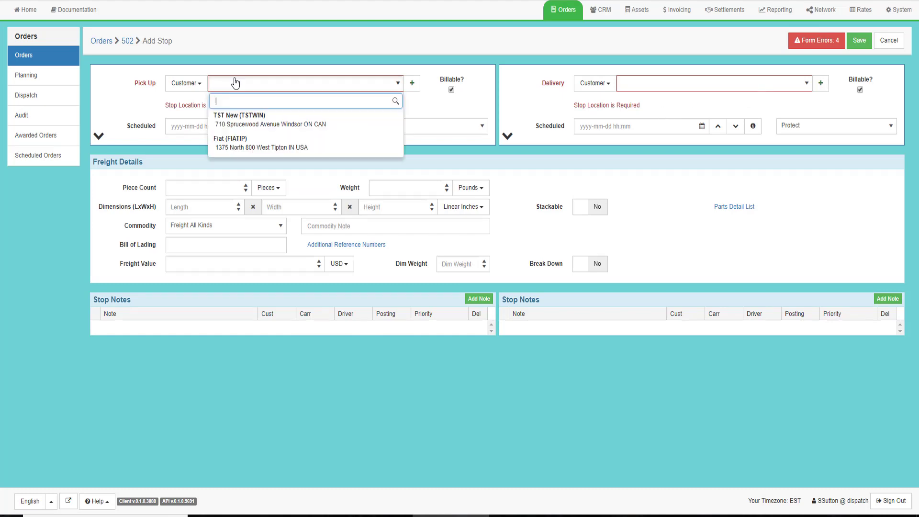
pyautogui.write('fiat')
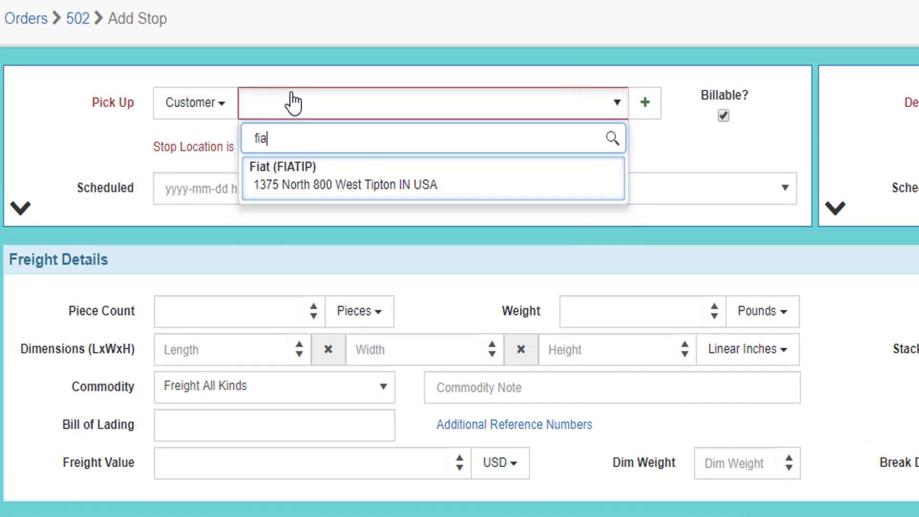
pyautogui.click(288, 176)
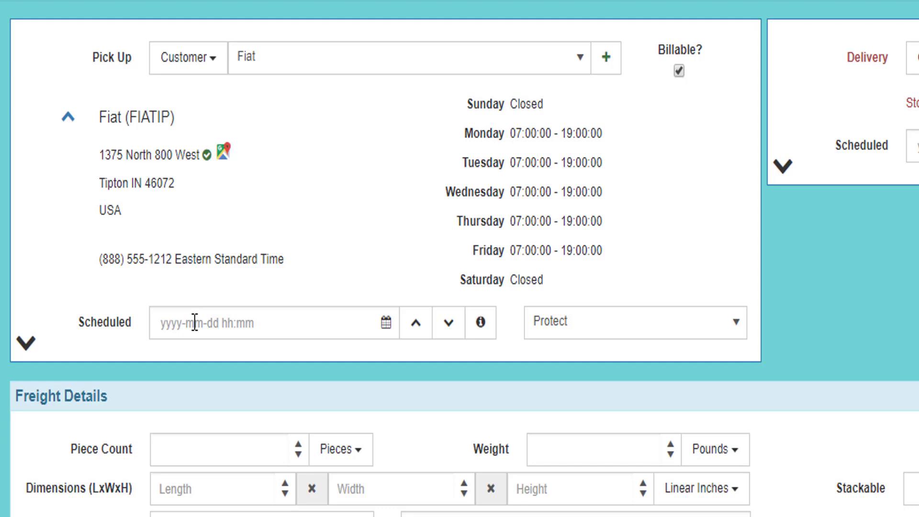
pyautogui.click(195, 322)
pyautogui.write('w')
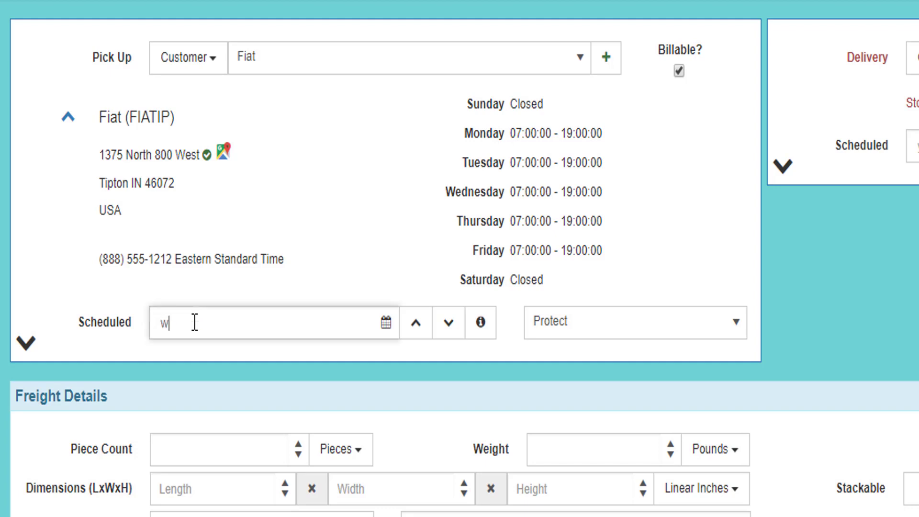
pyautogui.write(' 15')
pyautogui.press('Tab')
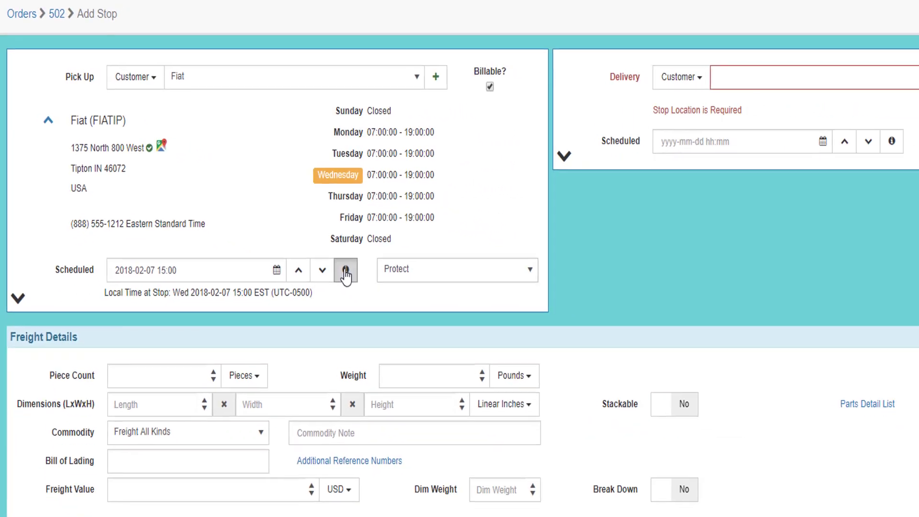
pyautogui.click(474, 322)
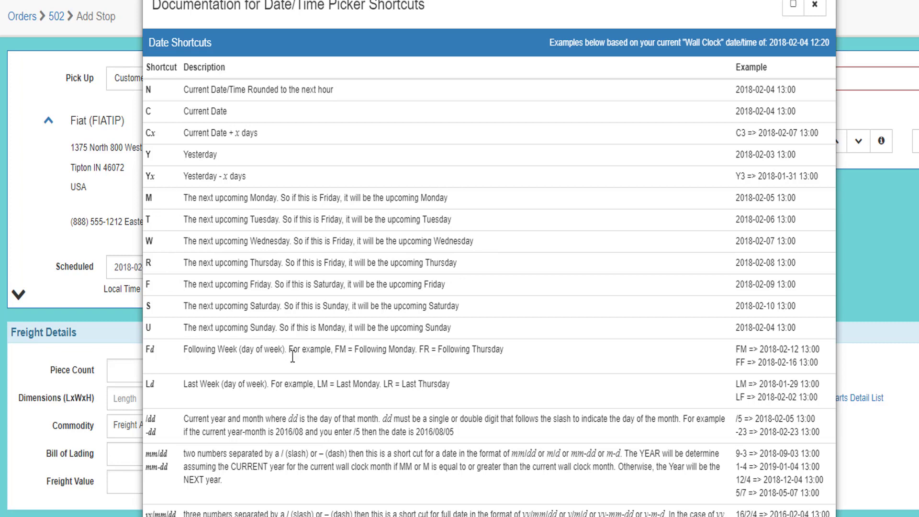
# Close the shortcut docs and reschedule the pick-up to 04:00 with 'w 4'
pyautogui.click(813, 4)
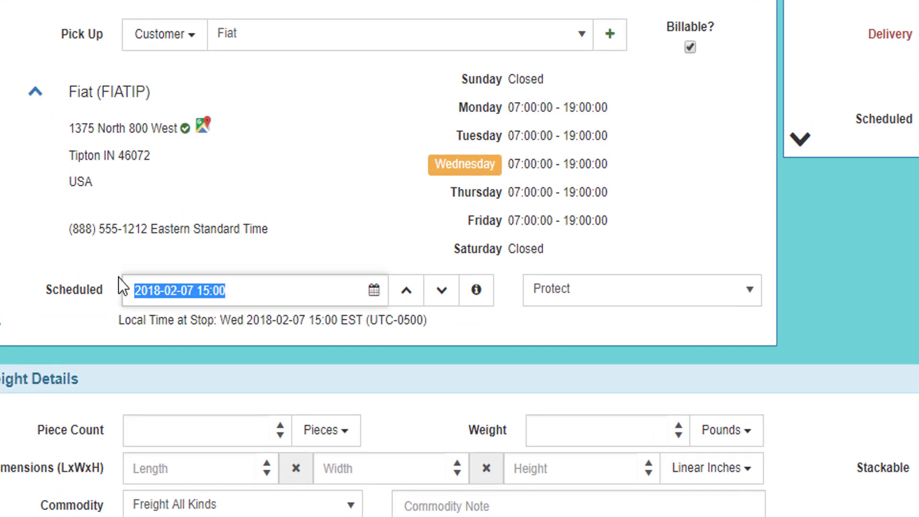
pyautogui.write('w')
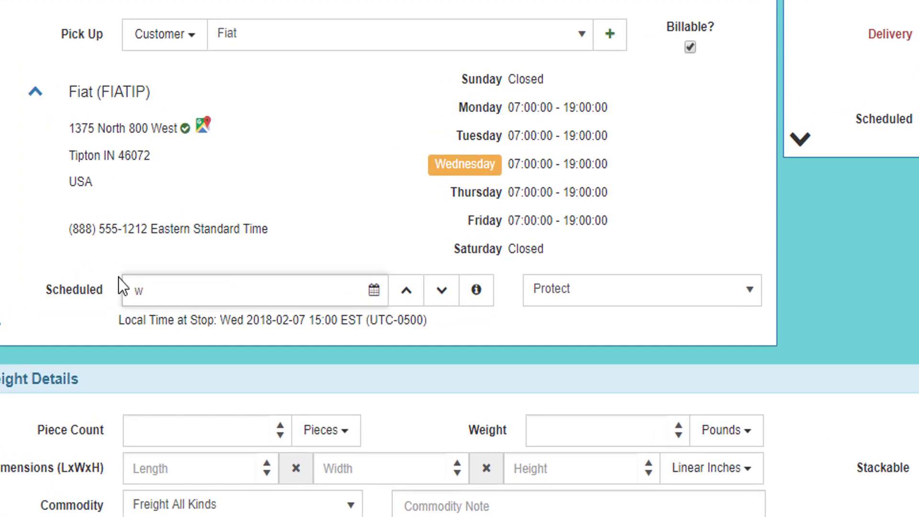
pyautogui.write(' 4')
pyautogui.press('Tab')
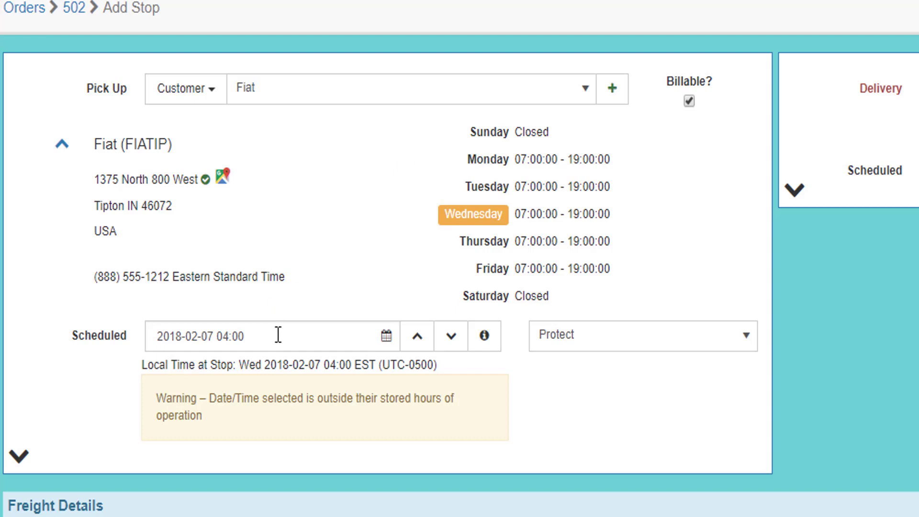
# Step the pick-up time in 15-minute increments to 05:00 and highlight the scheduled value
pyautogui.click(417, 337)
pyautogui.click(417, 341)
pyautogui.click(418, 341)
pyautogui.click(452, 341)
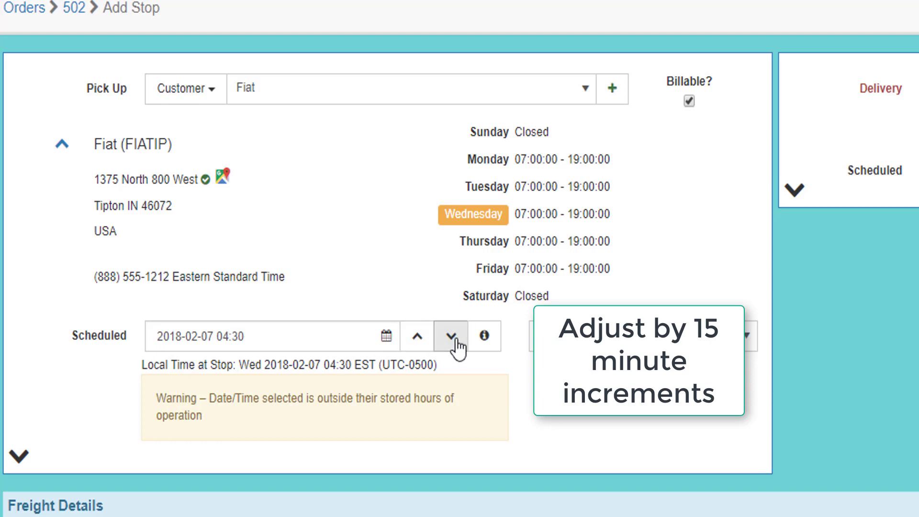
pyautogui.click(452, 341)
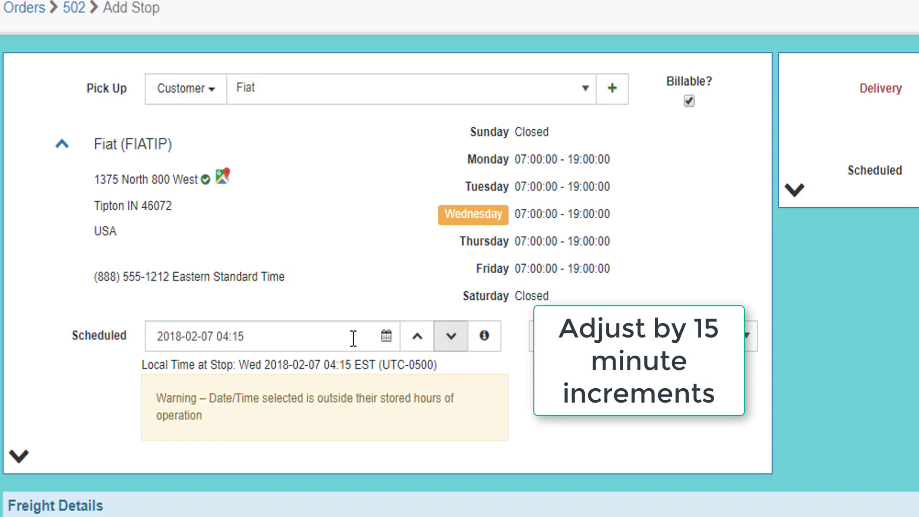
pyautogui.click(418, 341)
pyautogui.click(417, 340)
pyautogui.click(417, 341)
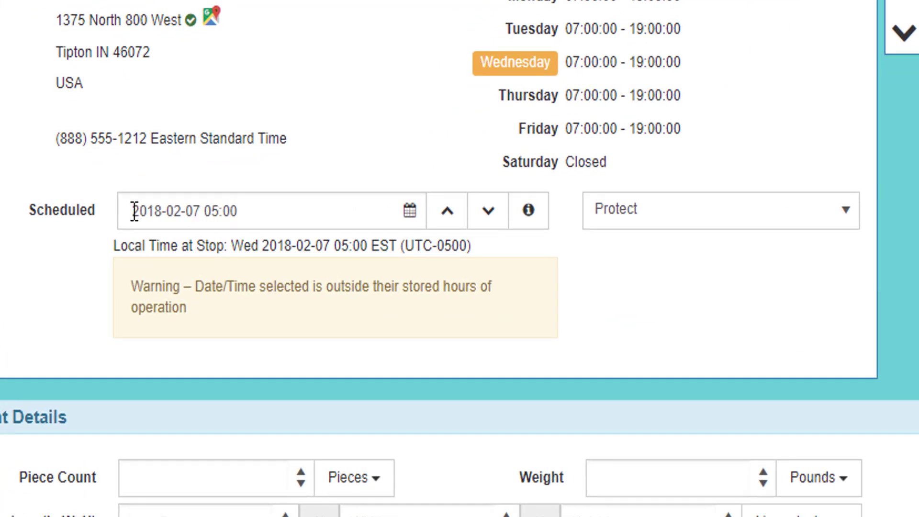
pyautogui.moveTo(133, 210); pyautogui.dragTo(254, 210)
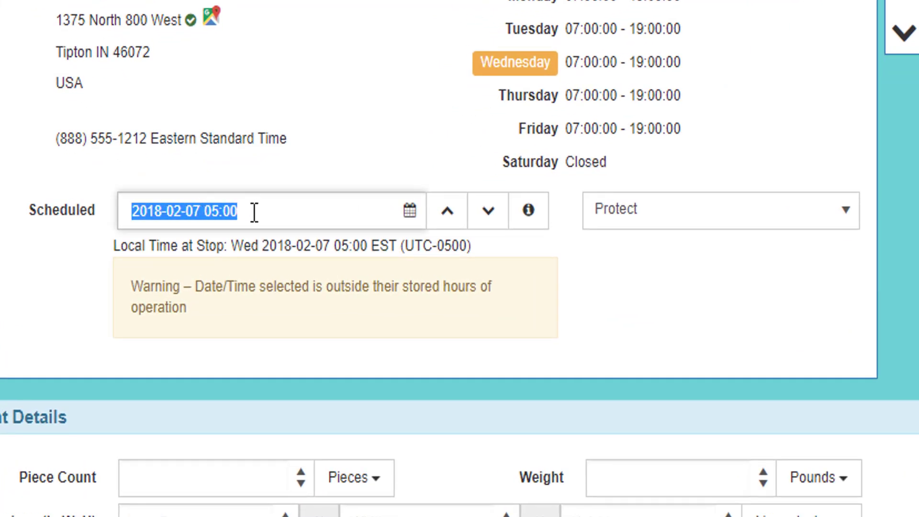
pyautogui.moveTo(295, 245); pyautogui.dragTo(477, 246)
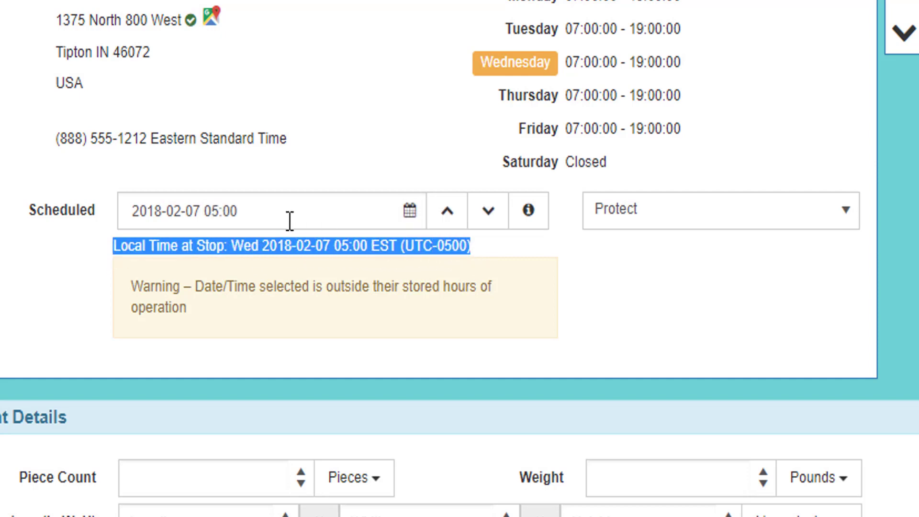
pyautogui.moveTo(287, 222); pyautogui.dragTo(124, 210)
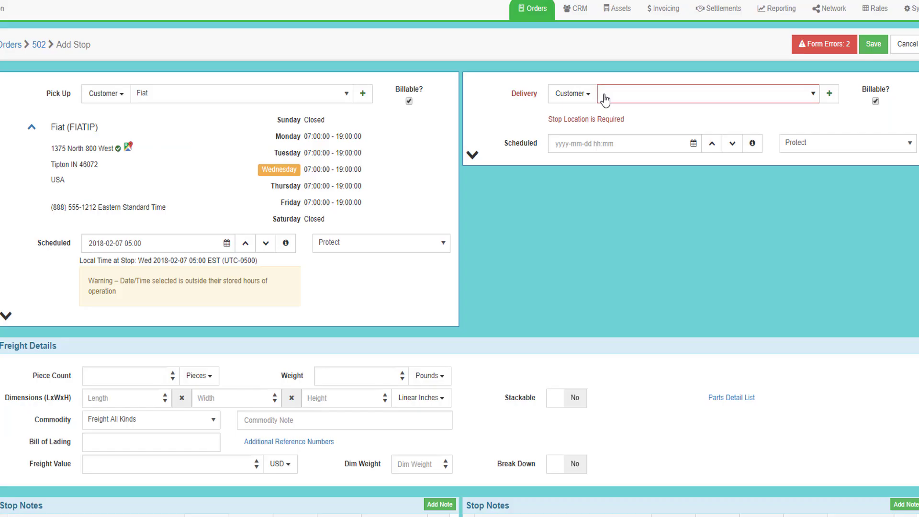
# Set New York Hilton & Towers as delivery location, 736 mi away with $105.00 tolls
pyautogui.click(605, 99)
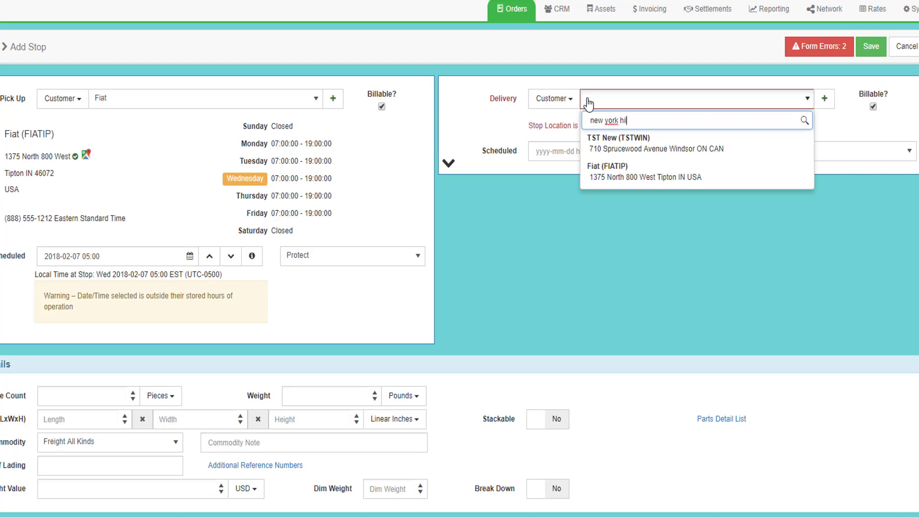
pyautogui.write('new york hilton')
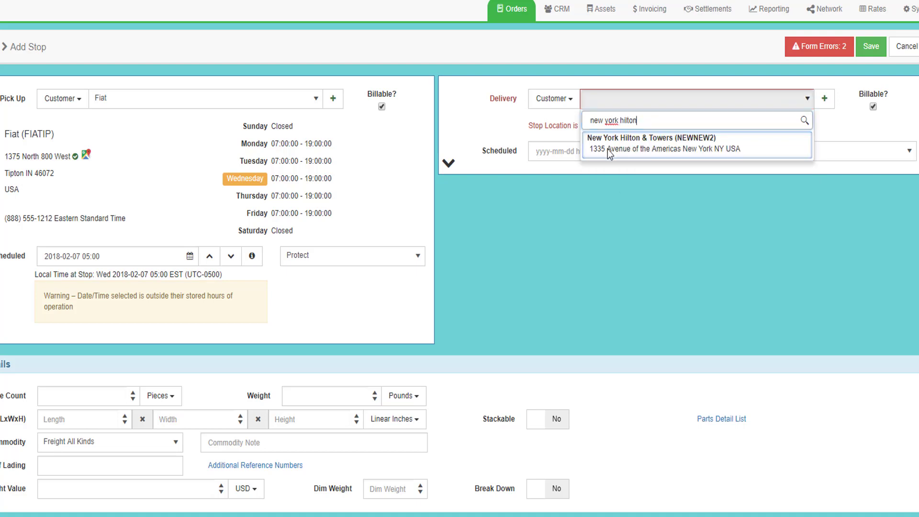
pyautogui.click(617, 151)
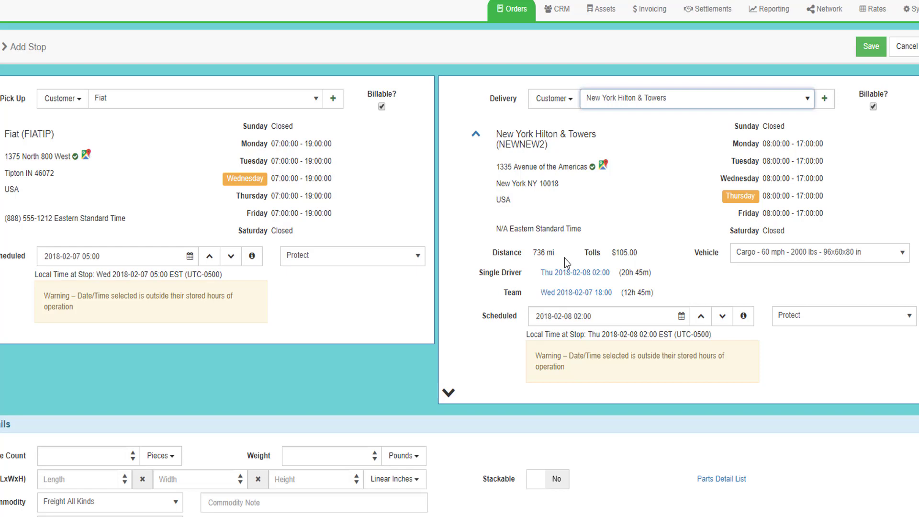
pyautogui.moveTo(561, 255); pyautogui.dragTo(537, 253)
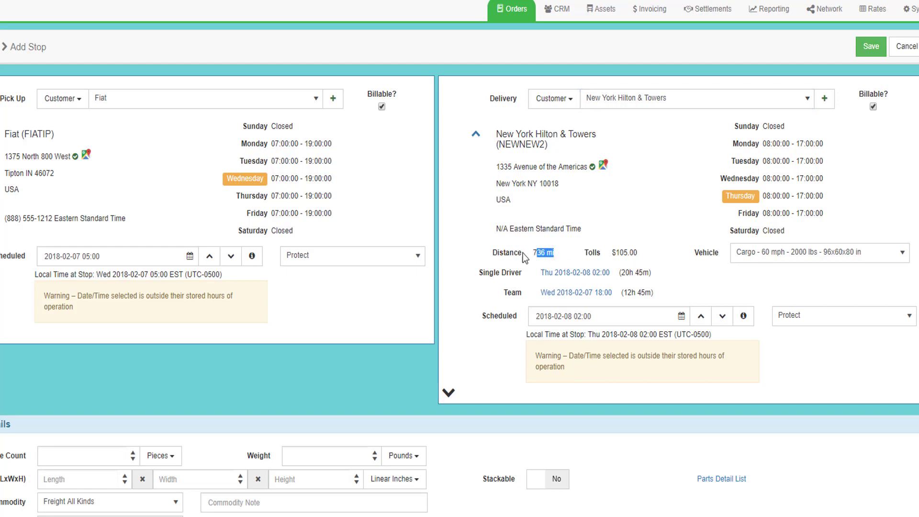
pyautogui.click(482, 252)
# Choose the 1 Ton - 50 mph (Dock High) vehicle and try the single-driver arrival time
pyautogui.click(758, 260)
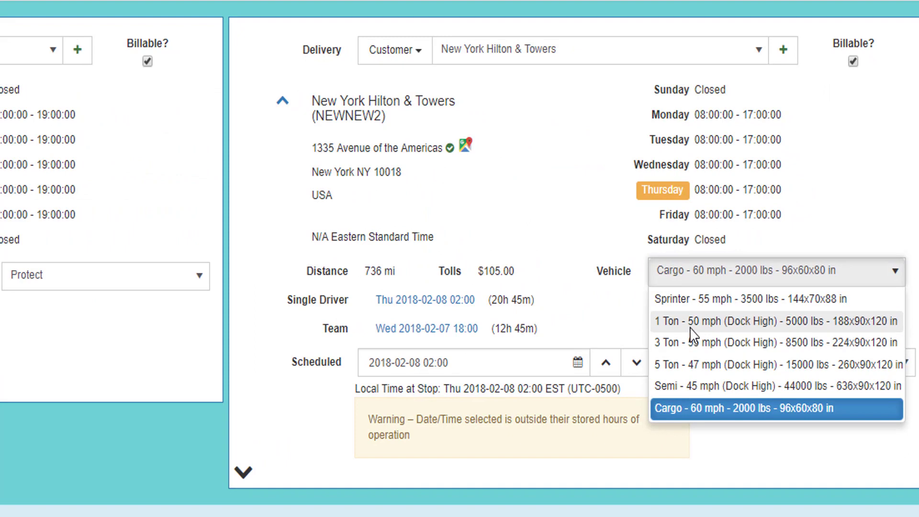
pyautogui.click(691, 329)
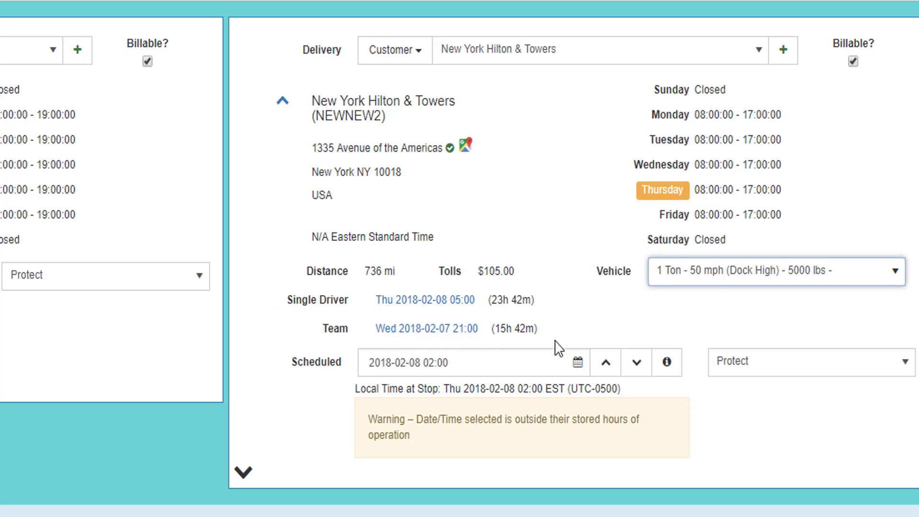
pyautogui.click(406, 302)
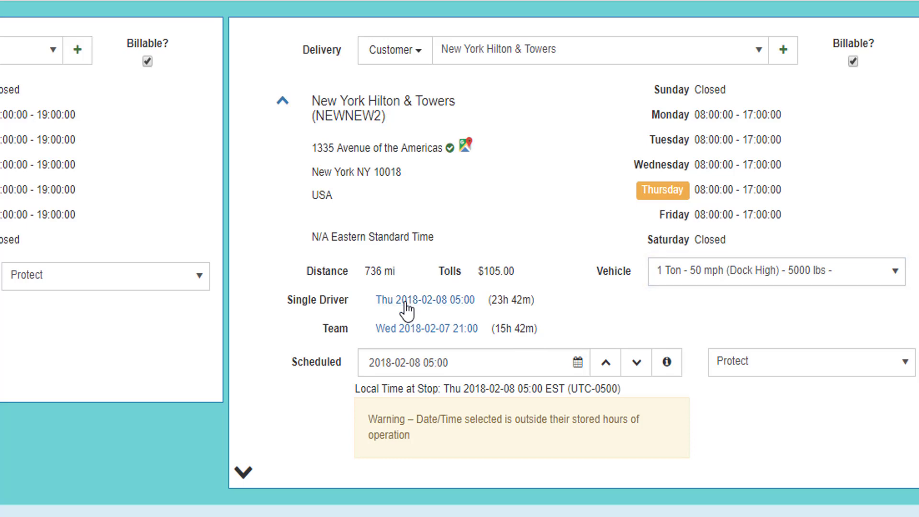
pyautogui.moveTo(463, 362); pyautogui.dragTo(364, 362)
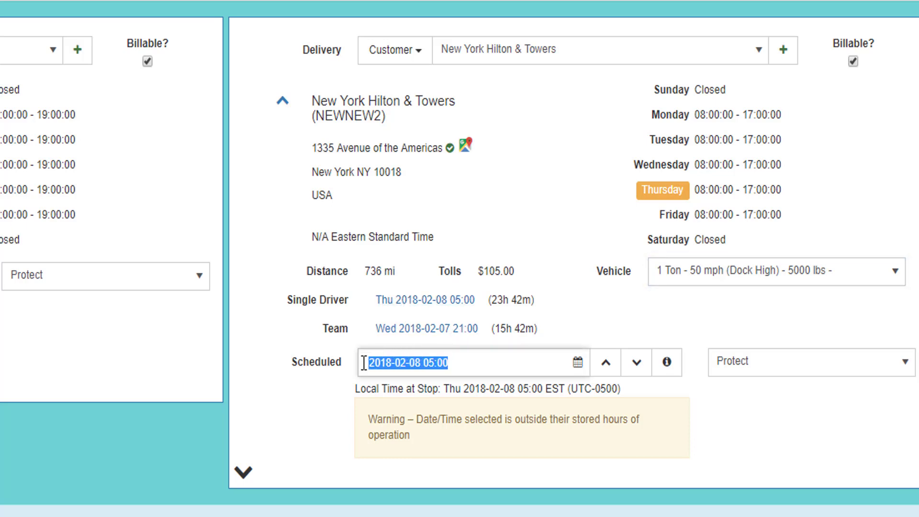
pyautogui.click(396, 306)
pyautogui.click(395, 330)
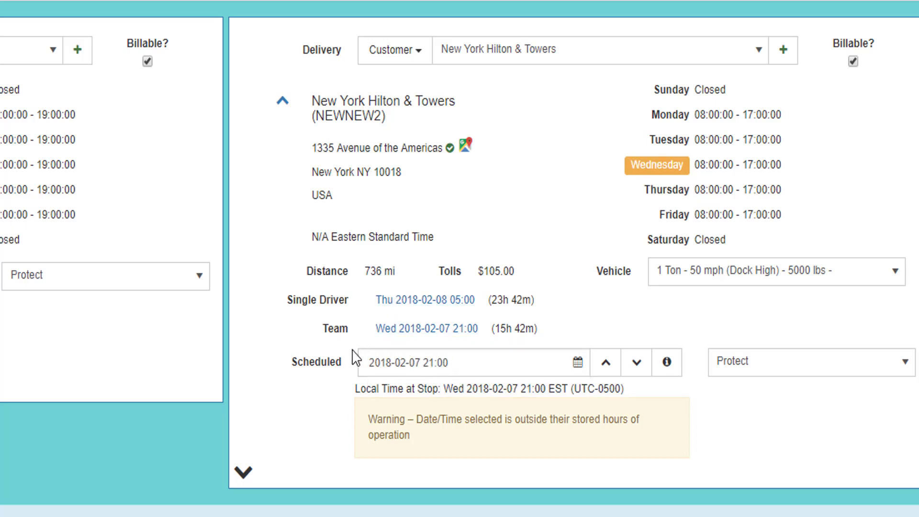
pyautogui.click(606, 369)
pyautogui.click(610, 371)
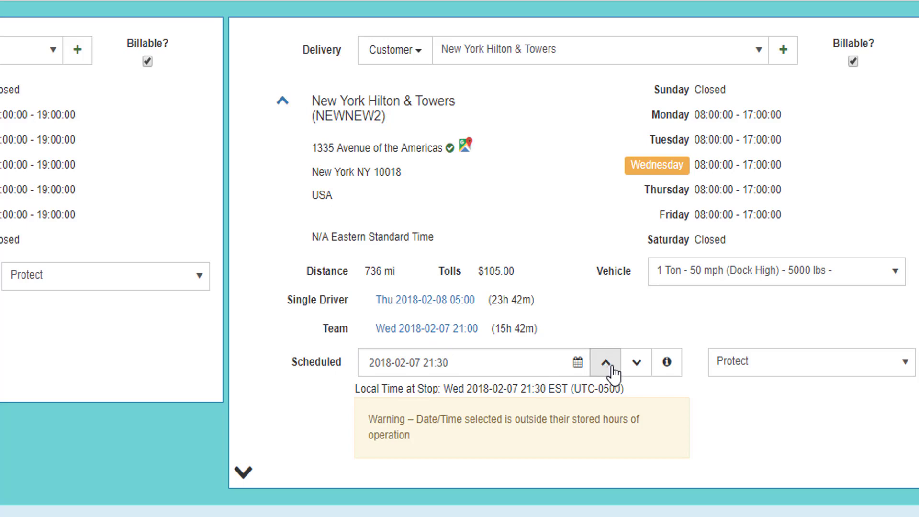
pyautogui.click(634, 370)
pyautogui.click(635, 369)
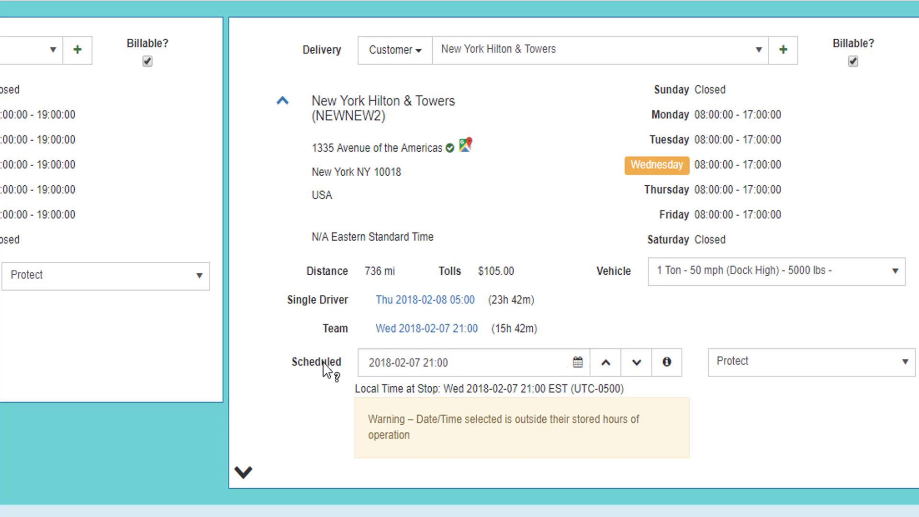
pyautogui.moveTo(455, 364); pyautogui.dragTo(360, 389)
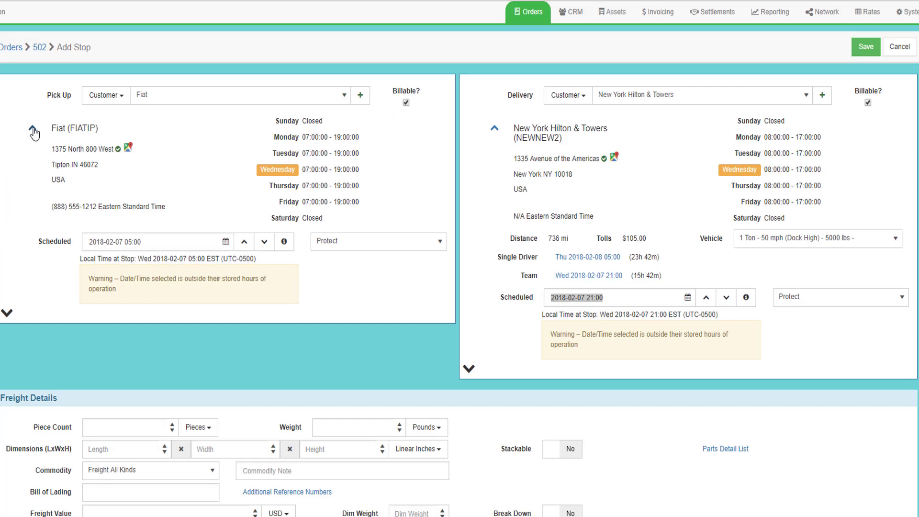
# Reveal the pickup's earliest, latest and contact fields and assign the pickup contact
pyautogui.click(32, 129)
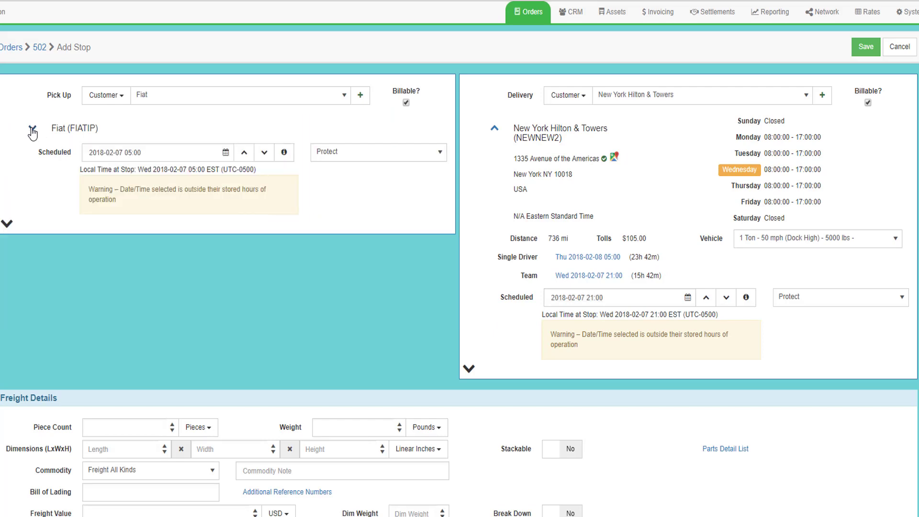
pyautogui.click(32, 130)
pyautogui.click(32, 130)
pyautogui.click(5, 225)
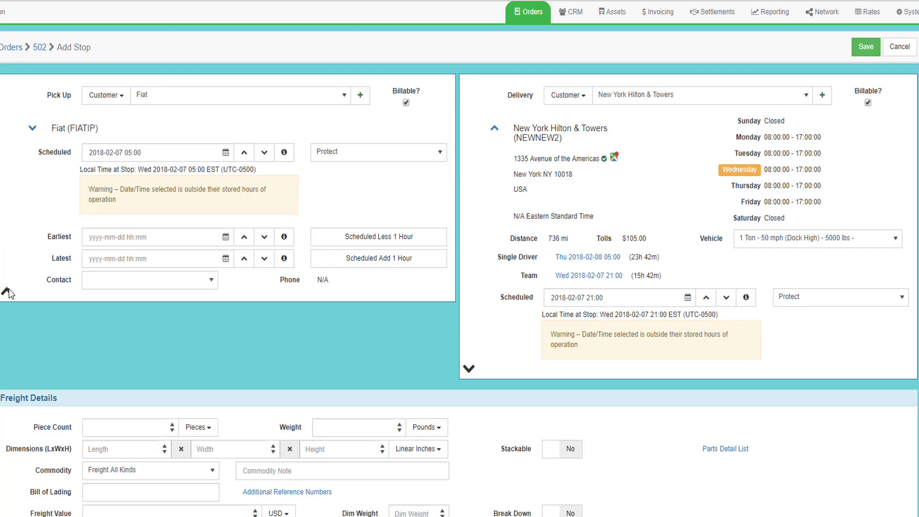
pyautogui.click(8, 289)
pyautogui.click(12, 235)
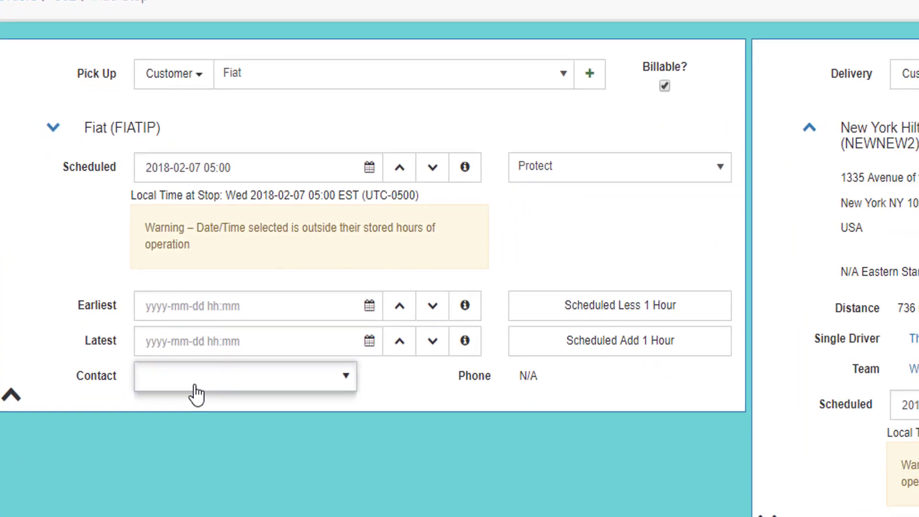
pyautogui.click(196, 393)
pyautogui.click(194, 430)
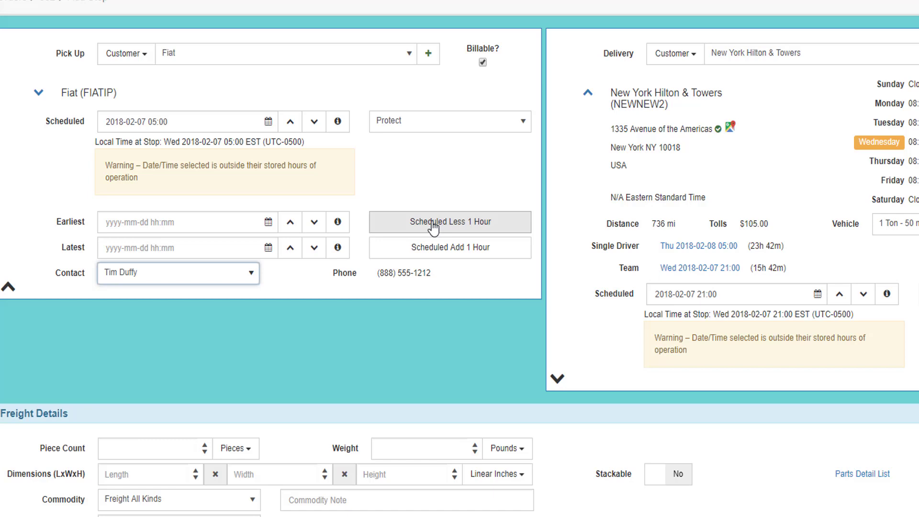
# Set earliest and latest pickup times one hour before and after the scheduled time
pyautogui.click(433, 224)
pyautogui.click(442, 323)
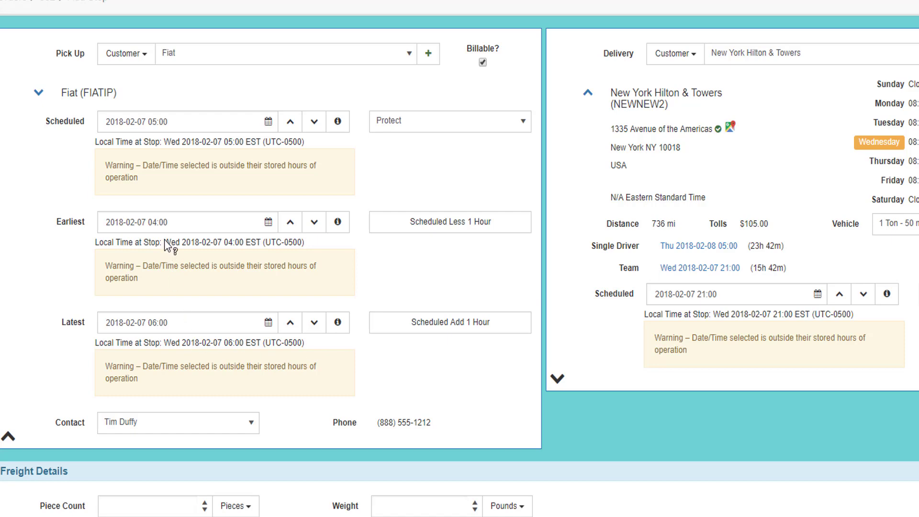
pyautogui.moveTo(95, 342); pyautogui.dragTo(299, 345)
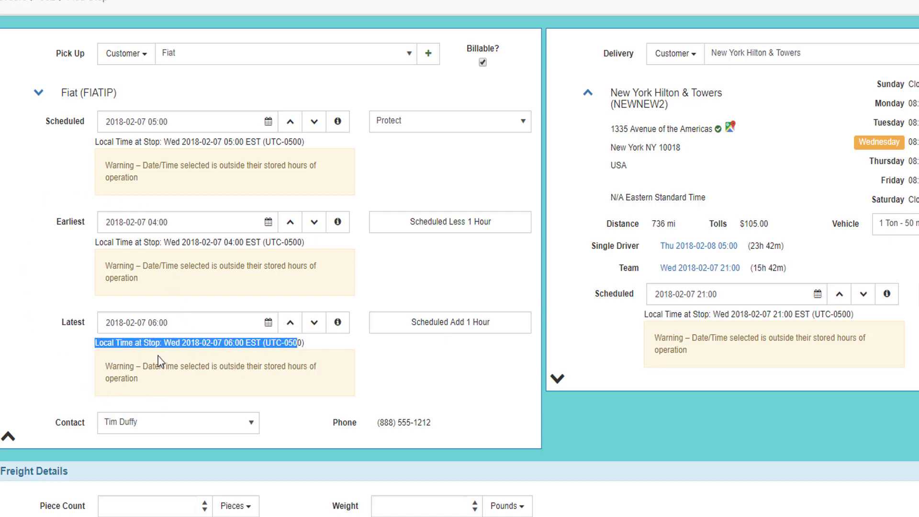
pyautogui.click(37, 93)
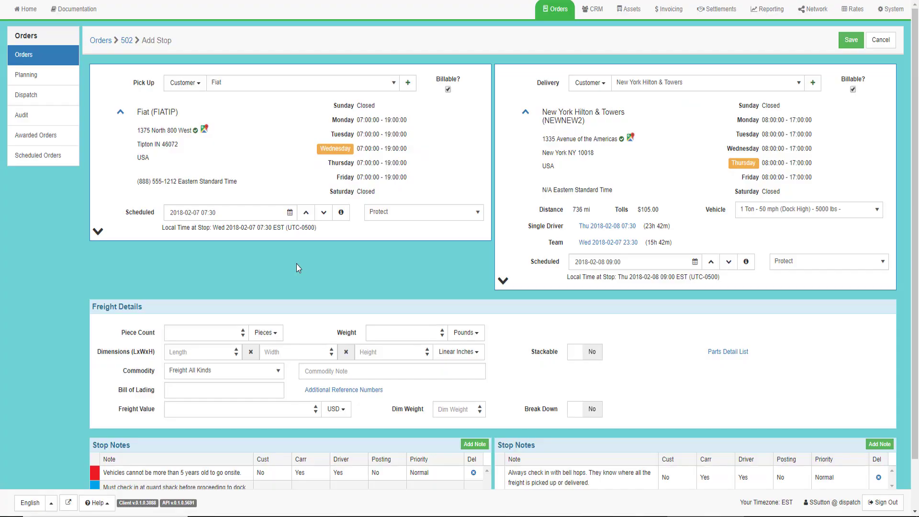
# Scroll down to the Fiat pickup's four entries in the Stop Notes table
pyautogui.scroll(-1, 297, 263)
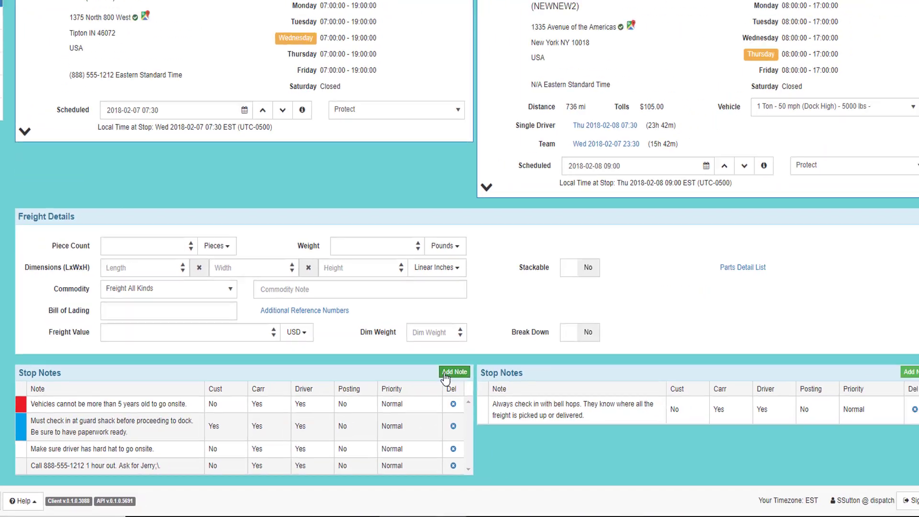
pyautogui.click(445, 373)
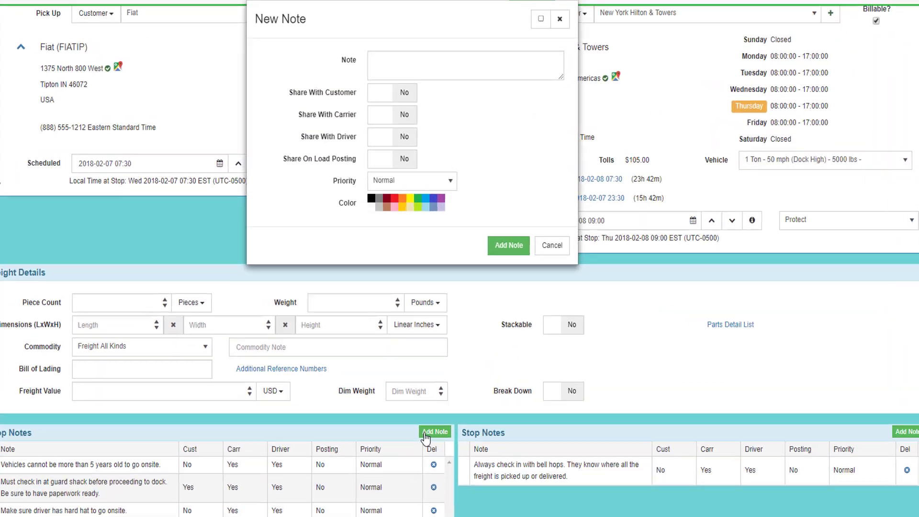
pyautogui.click(396, 58)
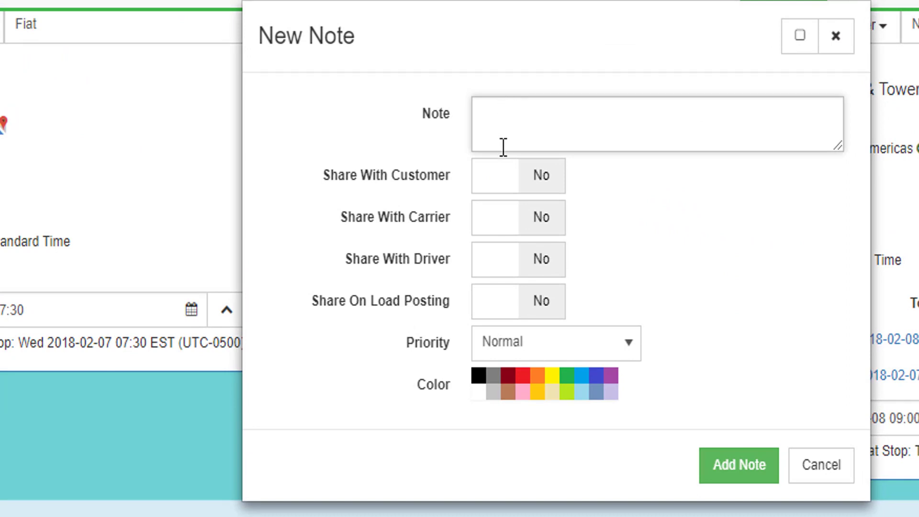
pyautogui.click(503, 188)
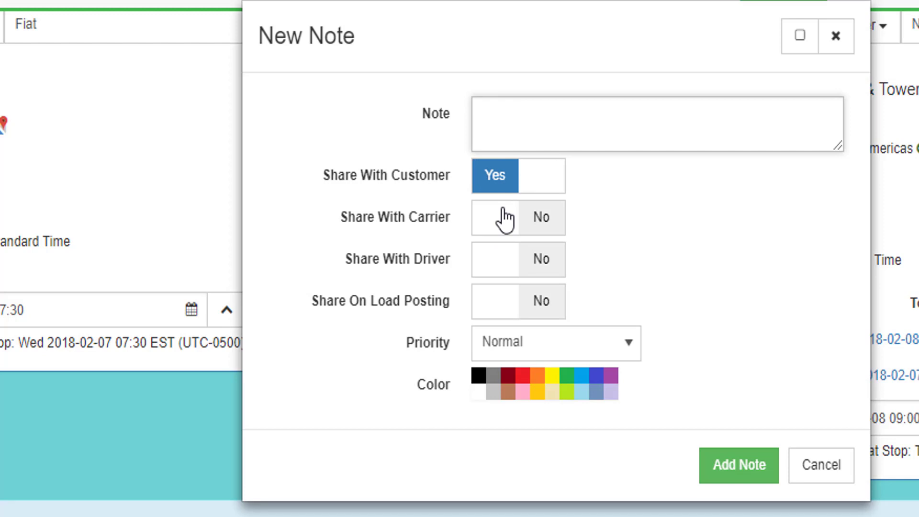
pyautogui.click(510, 232)
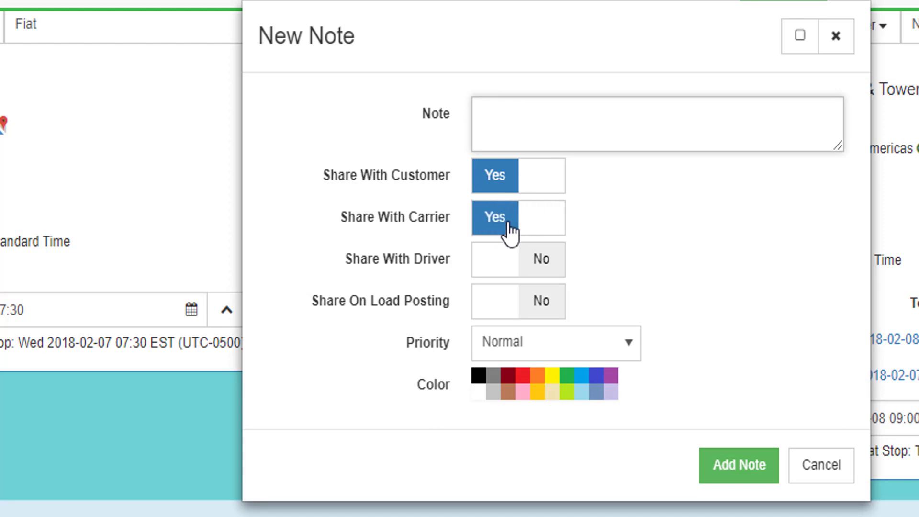
pyautogui.click(520, 270)
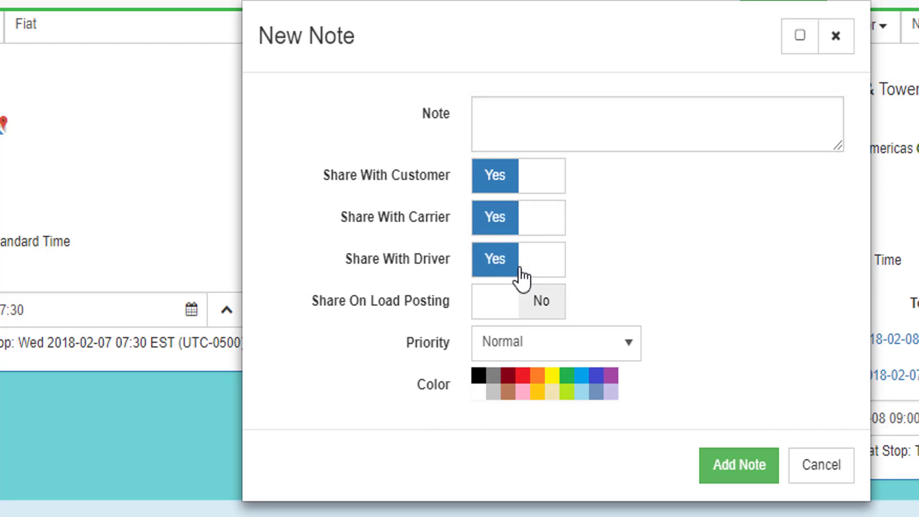
pyautogui.click(531, 301)
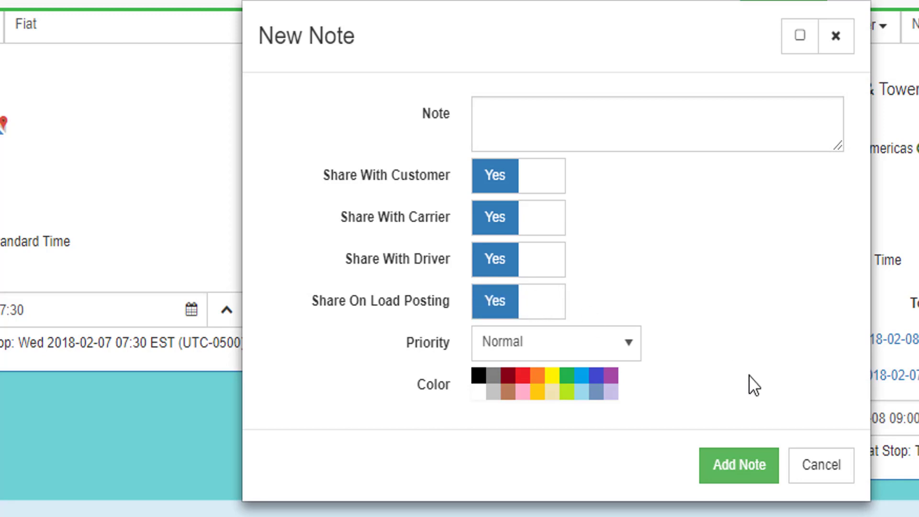
pyautogui.click(825, 473)
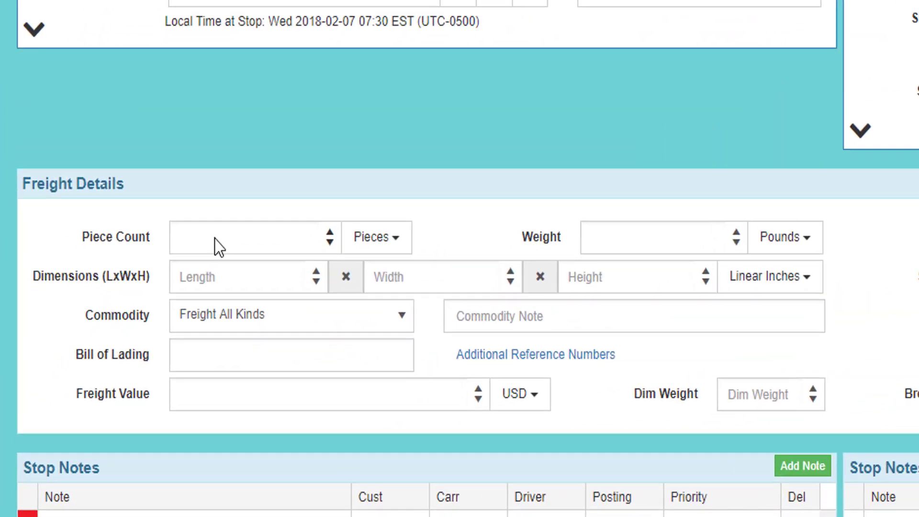
# Enter the freight as 4 racks weighing 444 pounds
pyautogui.click(161, 347)
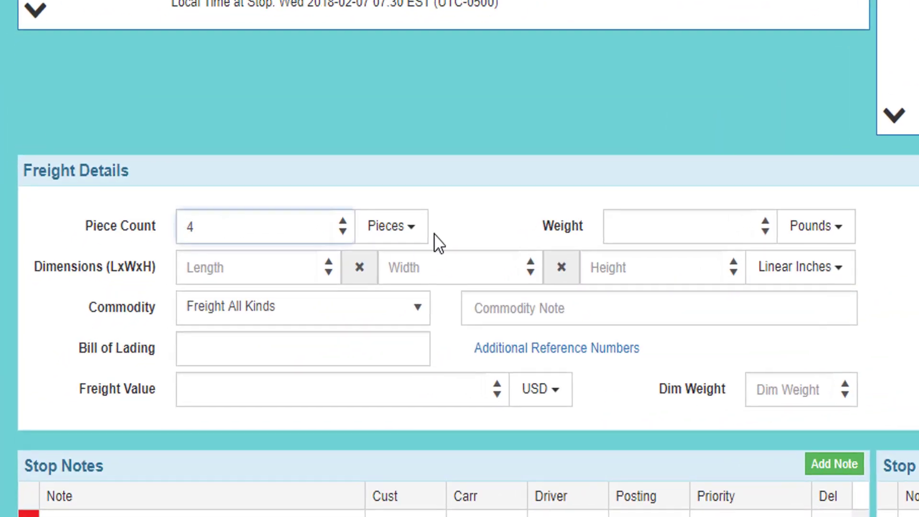
pyautogui.click(360, 235)
pyautogui.click(397, 318)
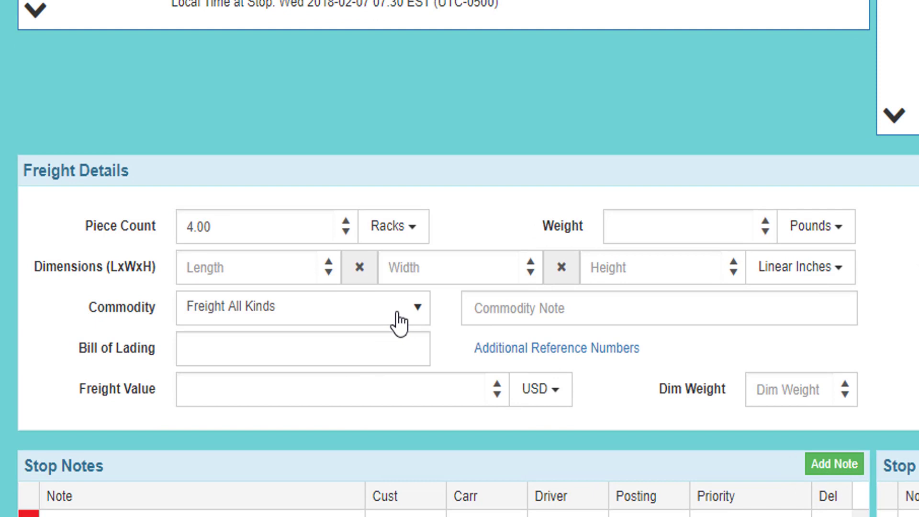
pyautogui.click(626, 239)
pyautogui.write('444')
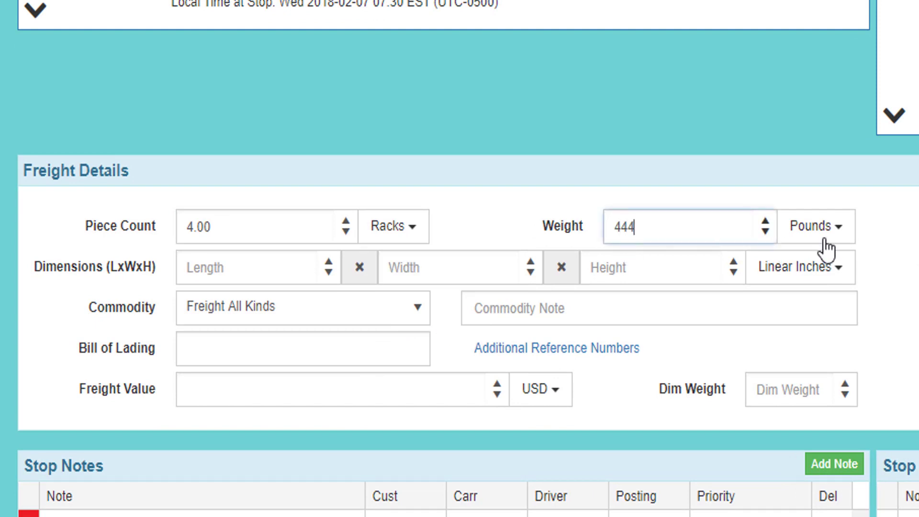
pyautogui.click(852, 237)
pyautogui.click(853, 236)
# Set freight dimensions to 44×44×44 inches and mark it stackable
pyautogui.click(269, 272)
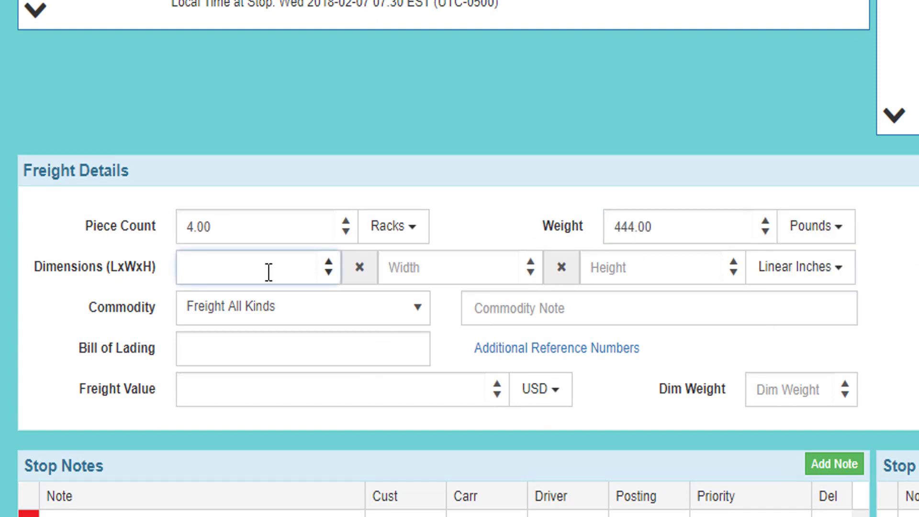
pyautogui.write('44')
pyautogui.click(451, 272)
pyautogui.write('44')
pyautogui.click(622, 273)
pyautogui.write('44')
pyautogui.click(791, 281)
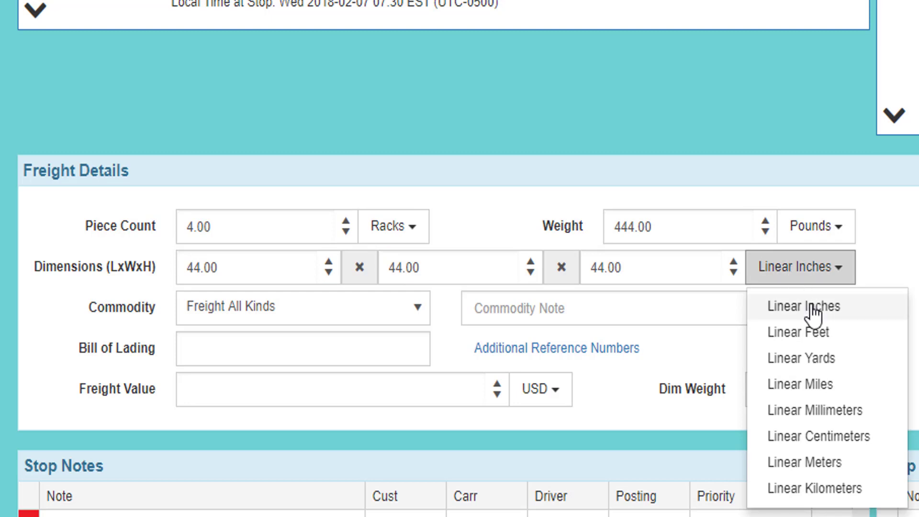
pyautogui.click(812, 311)
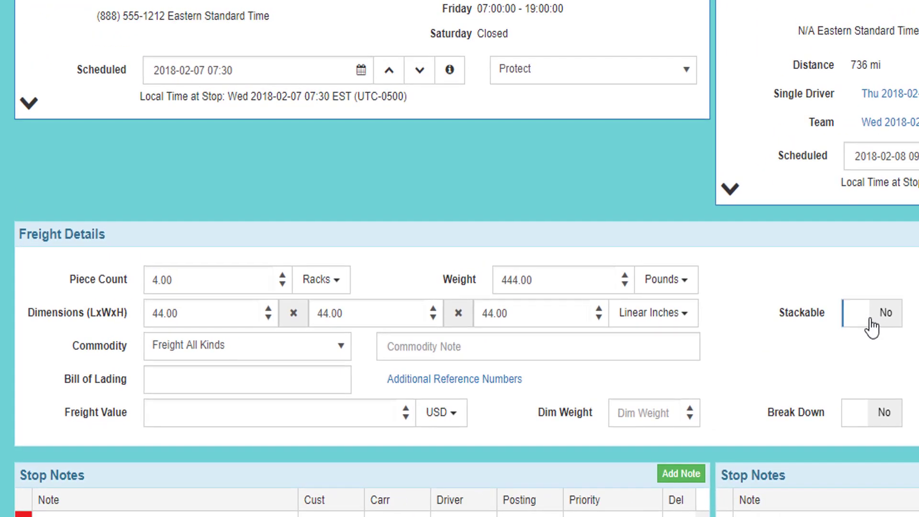
pyautogui.click(870, 328)
# Choose Pharmaceuticals as the commodity and enter bill of lading 45454
pyautogui.click(197, 345)
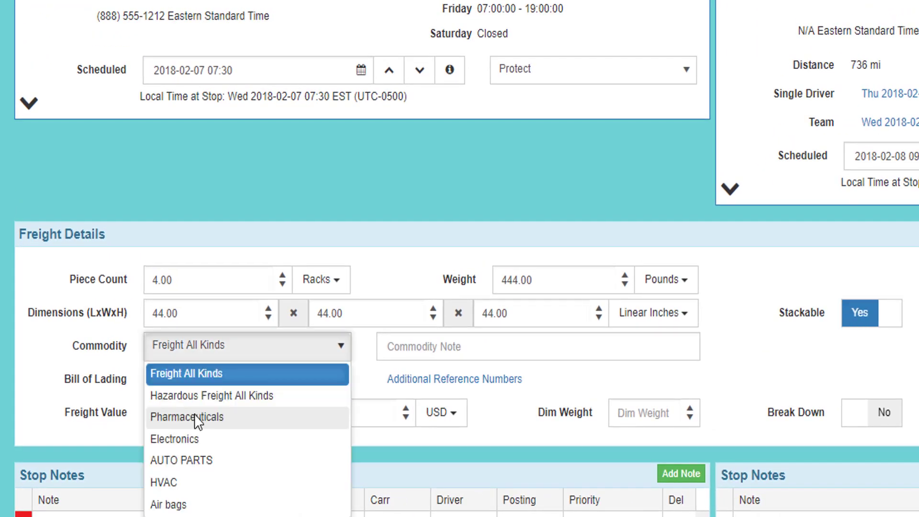
pyautogui.click(196, 416)
pyautogui.click(171, 378)
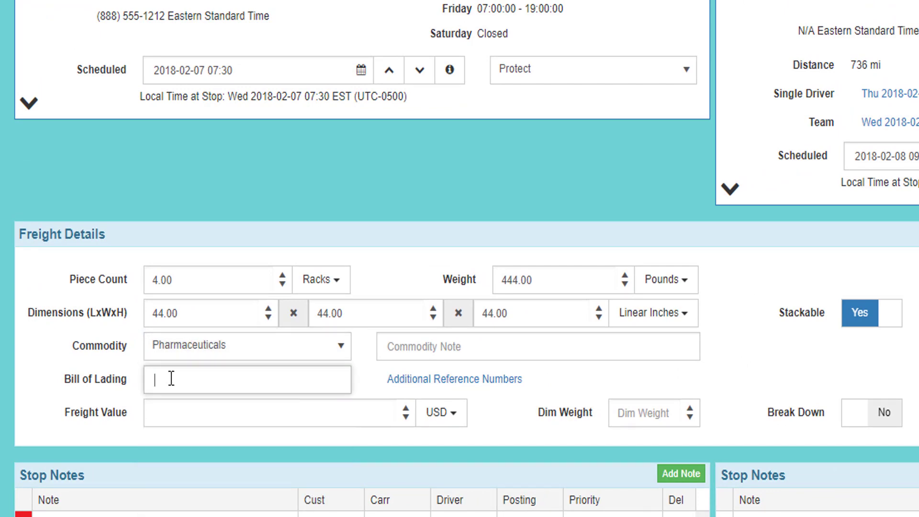
pyautogui.write('45454')
pyautogui.click(171, 412)
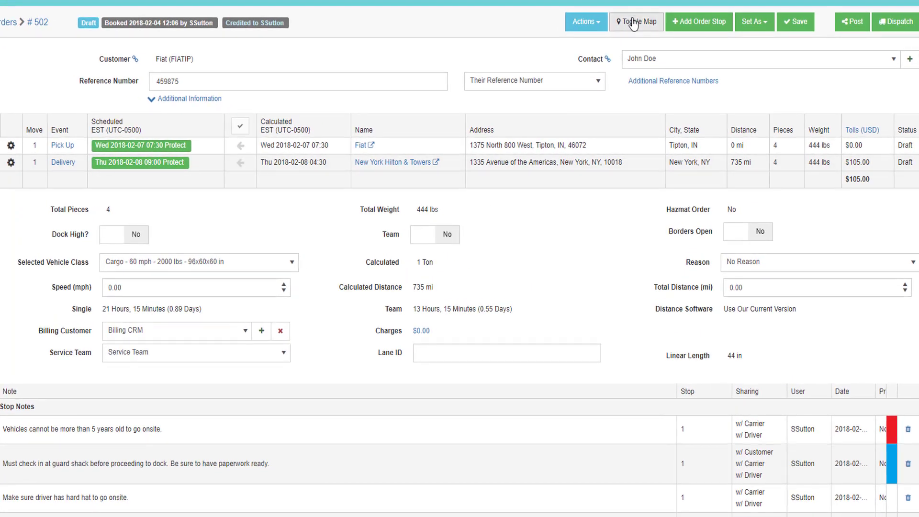
pyautogui.click(637, 22)
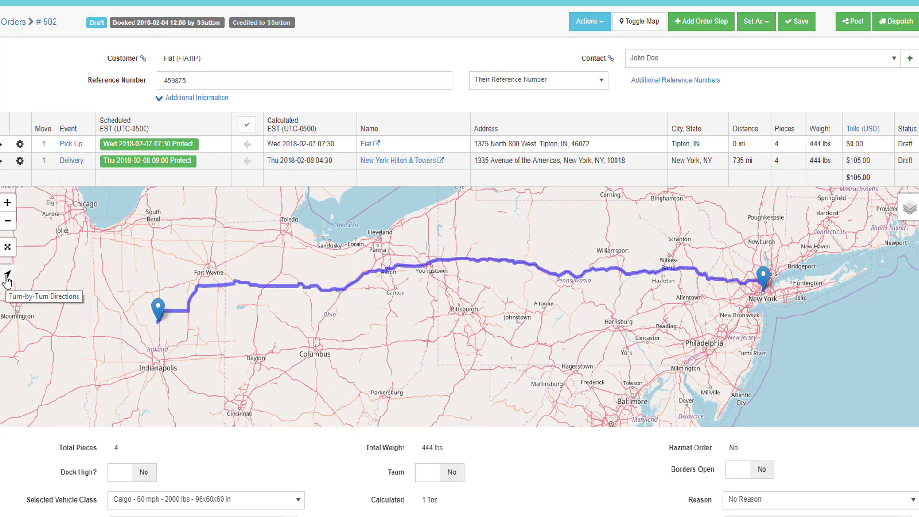
pyautogui.click(8, 274)
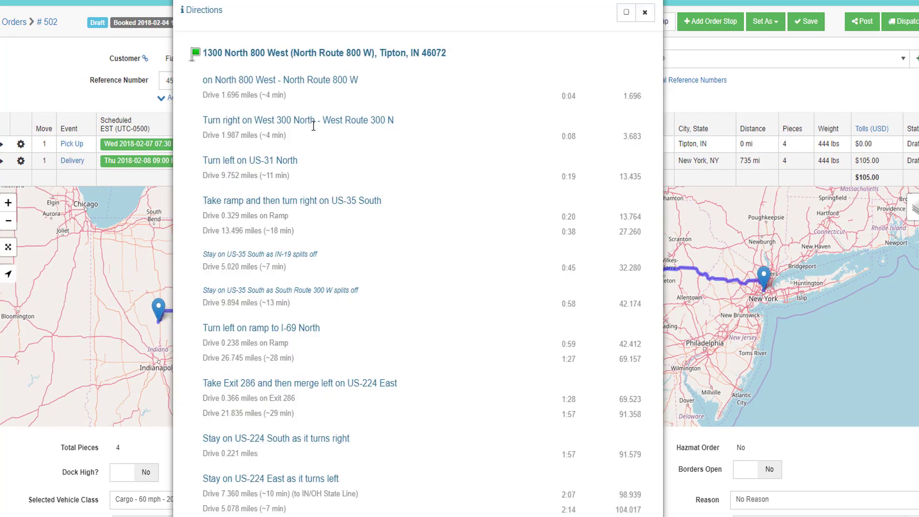
pyautogui.scroll(-9, 346, 225)
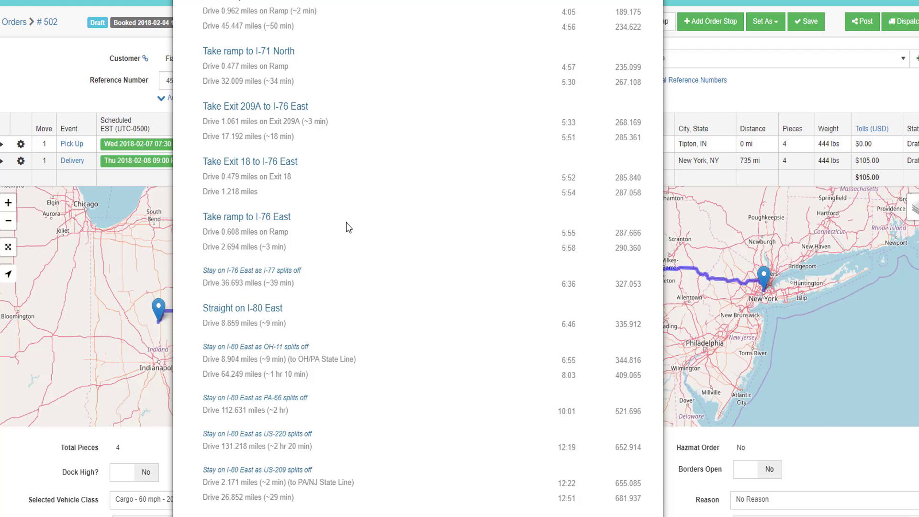
pyautogui.scroll(10, 346, 222)
pyautogui.click(665, 7)
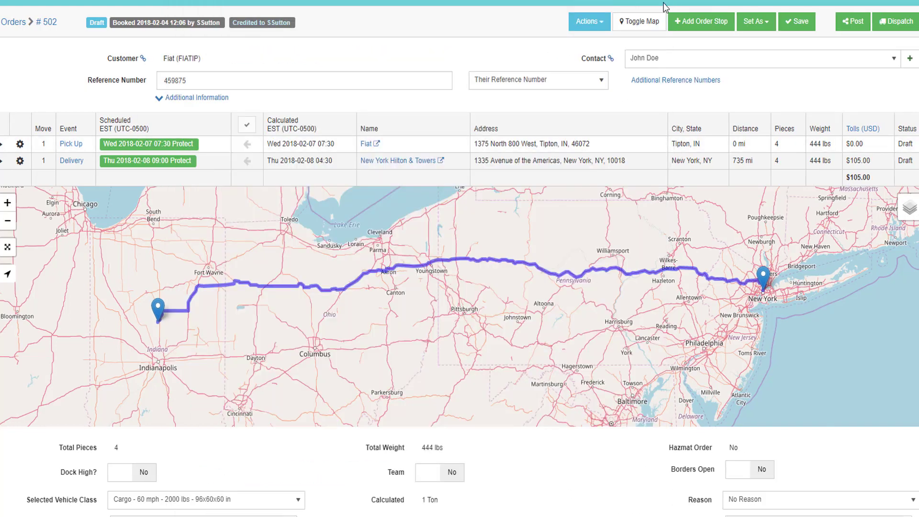
pyautogui.click(640, 21)
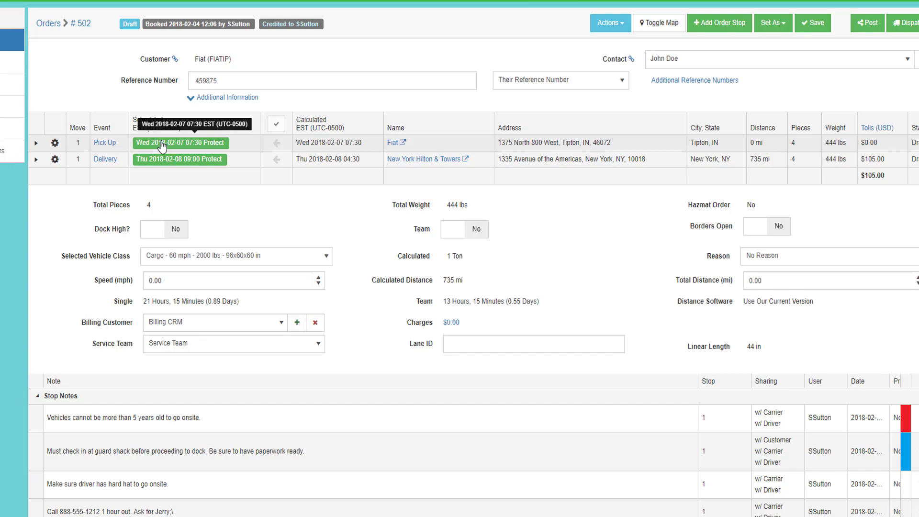
pyautogui.click(162, 143)
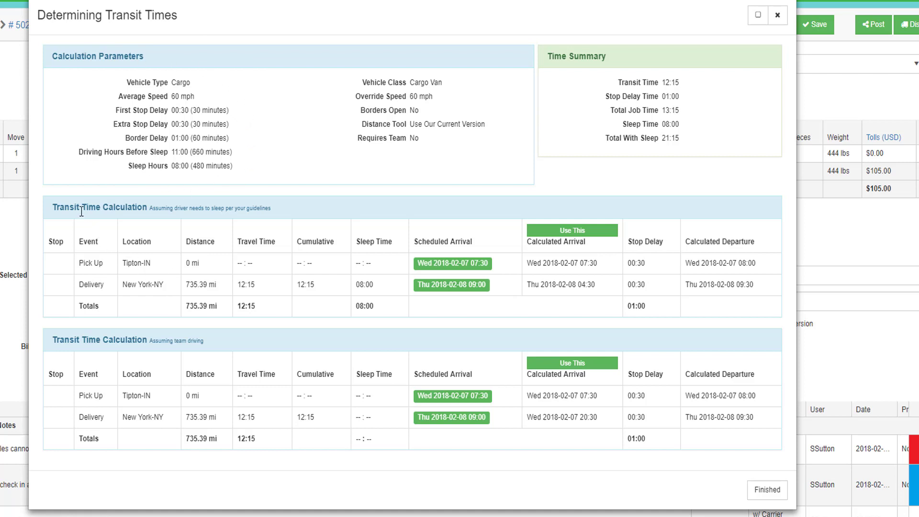
pyautogui.moveTo(81, 211); pyautogui.dragTo(263, 209)
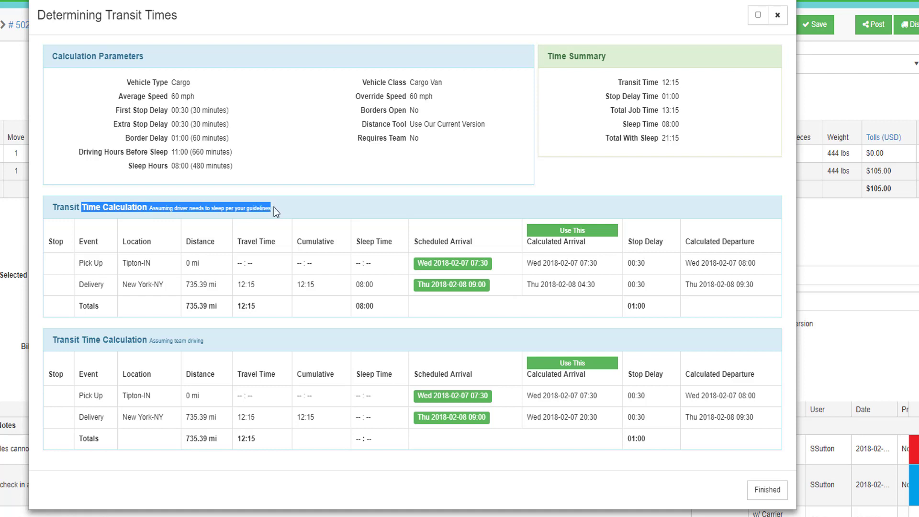
pyautogui.moveTo(216, 341); pyautogui.dragTo(65, 342)
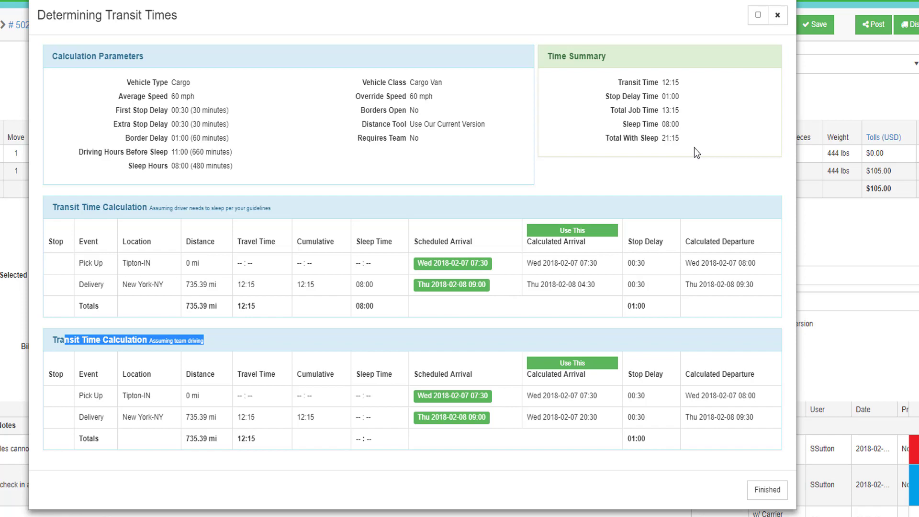
pyautogui.click(777, 15)
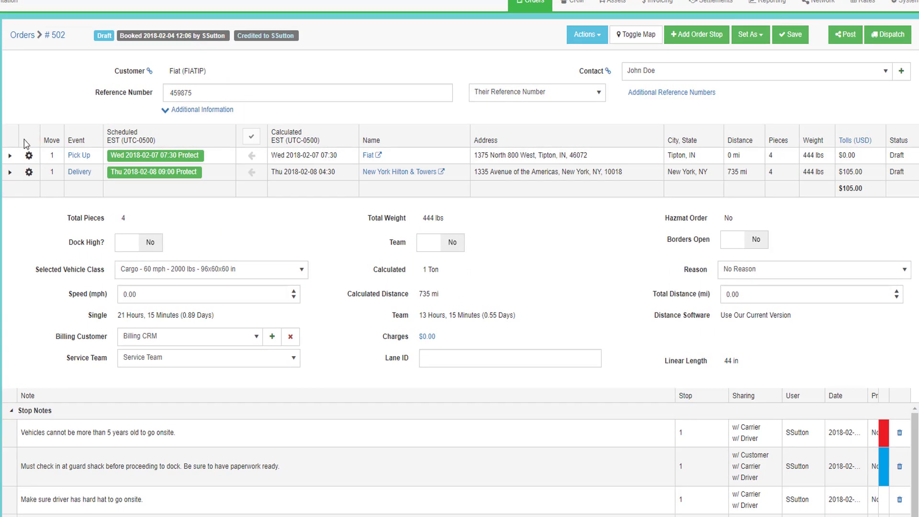
pyautogui.click(28, 156)
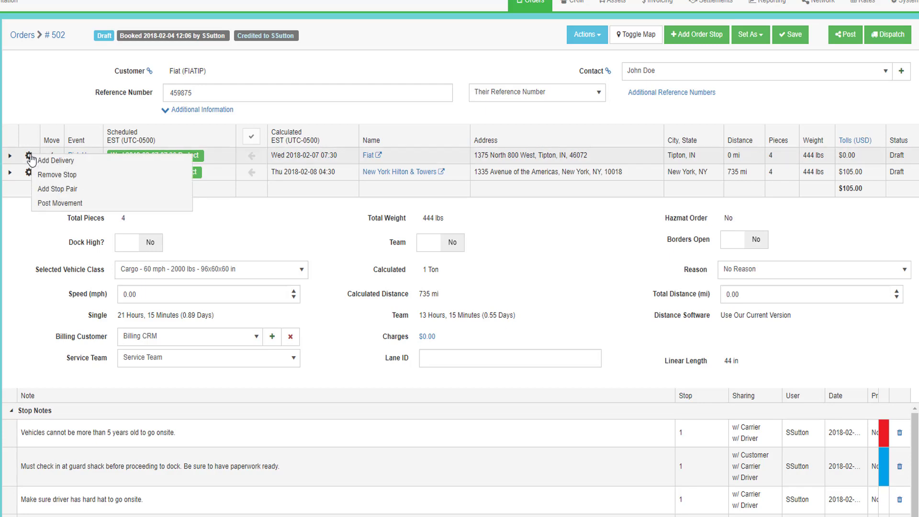
pyautogui.click(23, 217)
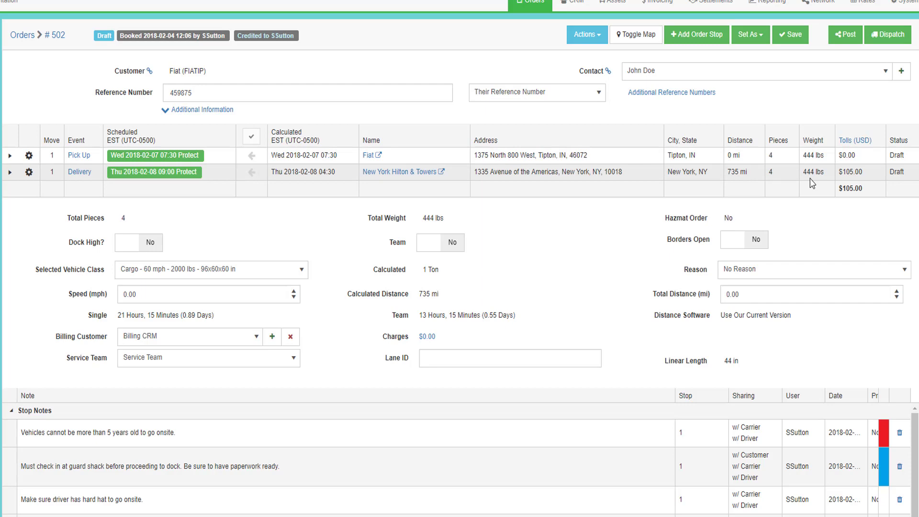
pyautogui.click(848, 142)
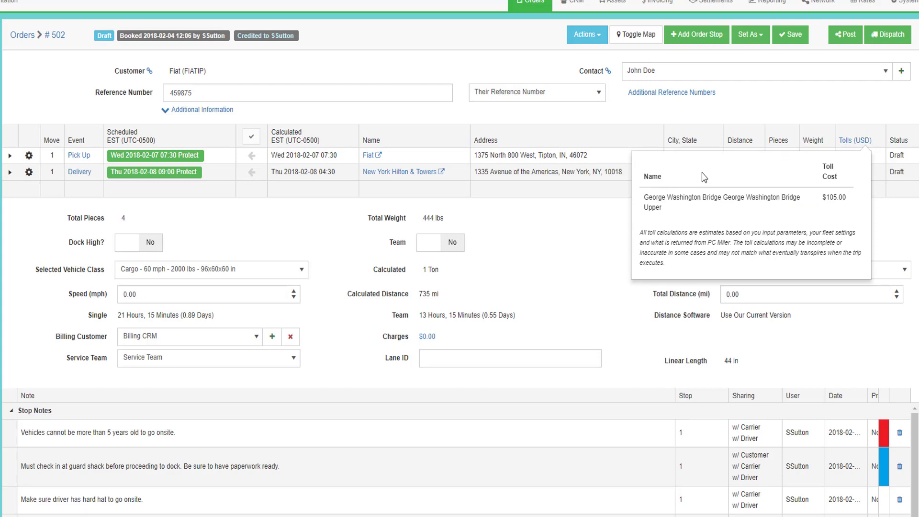
pyautogui.click(850, 141)
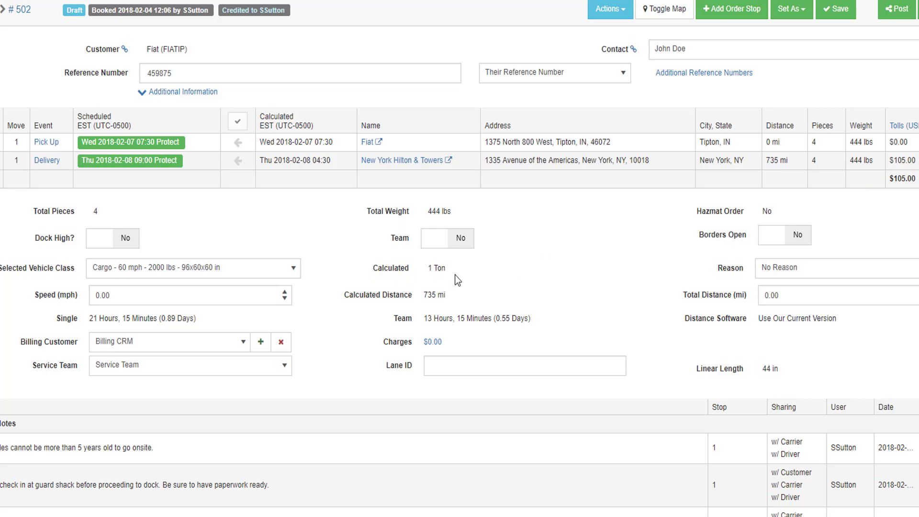
# Give order #502 the 1 Ton - 50 mph (Dock High) vehicle class and set Team to Yes
pyautogui.click(284, 271)
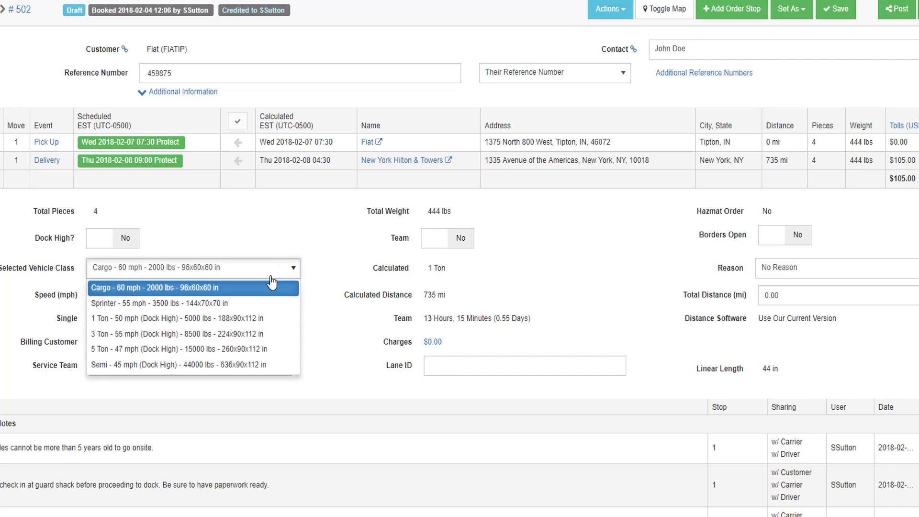
pyautogui.click(246, 319)
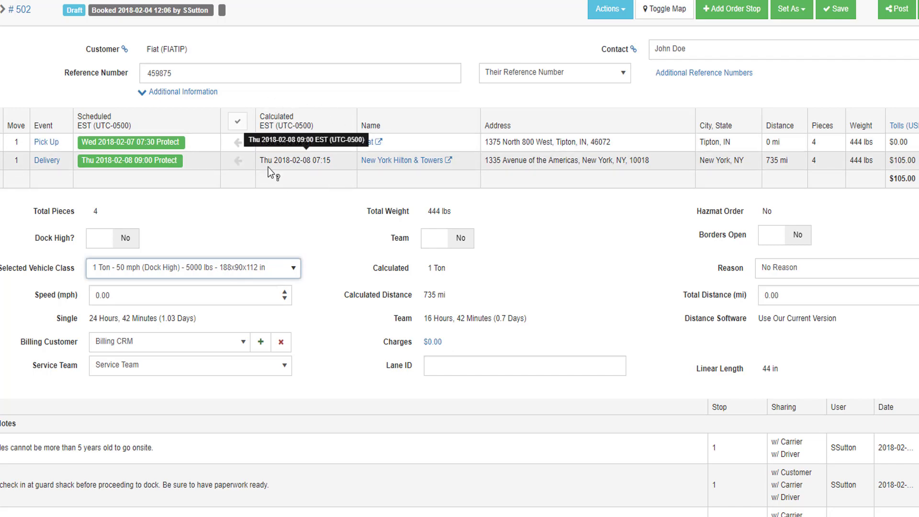
pyautogui.click(463, 245)
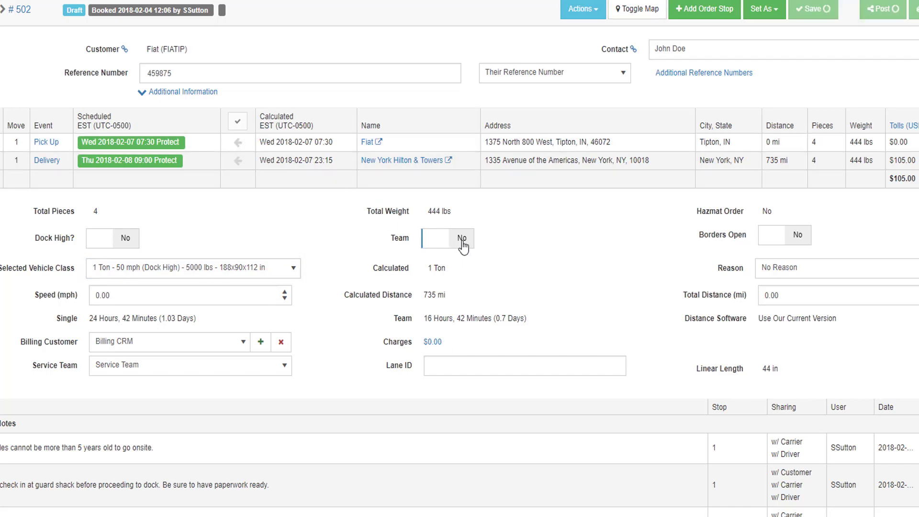
pyautogui.click(463, 245)
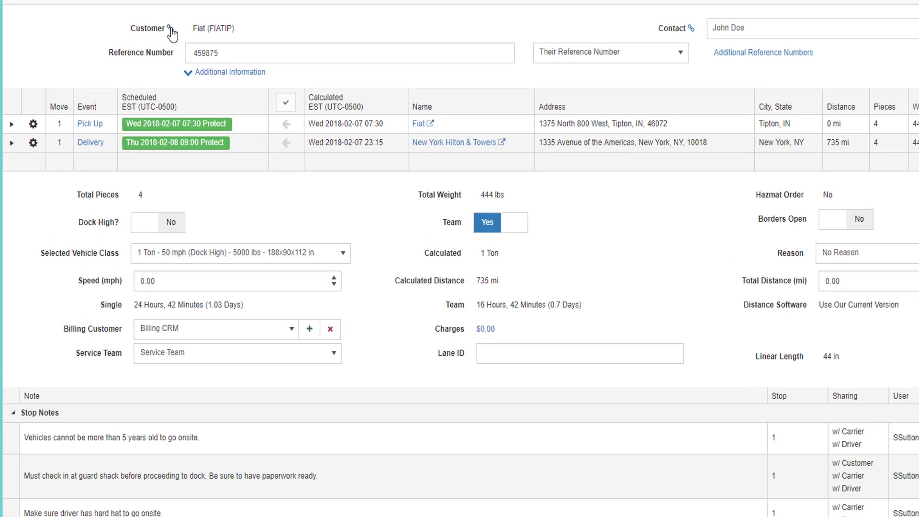
# Review the stop customers' details and set New York Hilton & Towers as the order's bill-to
pyautogui.click(171, 29)
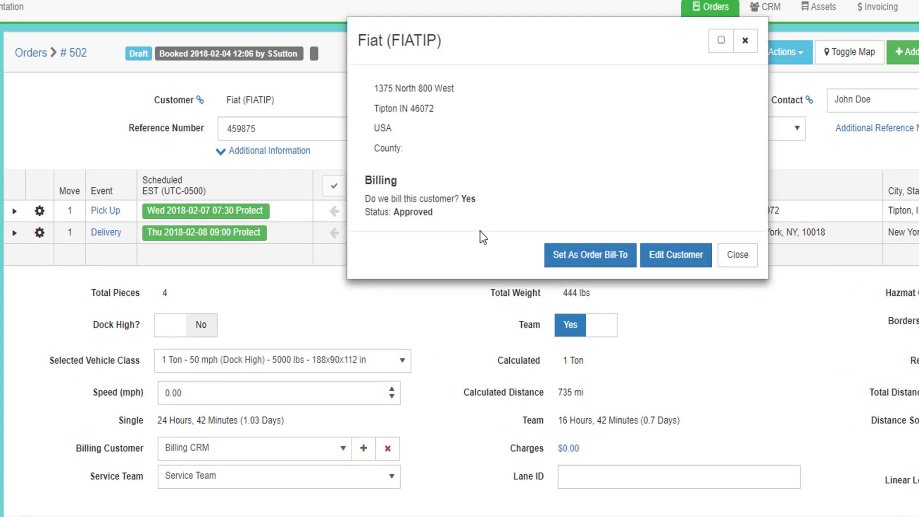
pyautogui.click(592, 261)
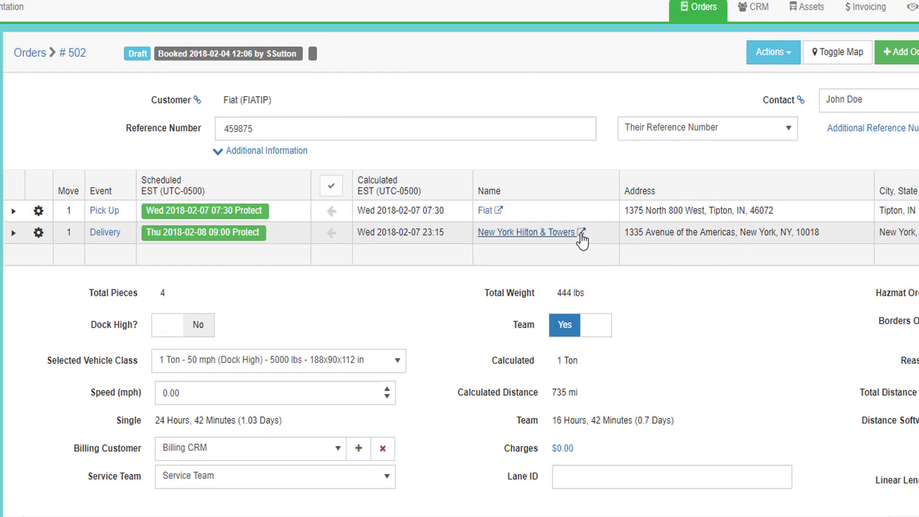
pyautogui.click(581, 235)
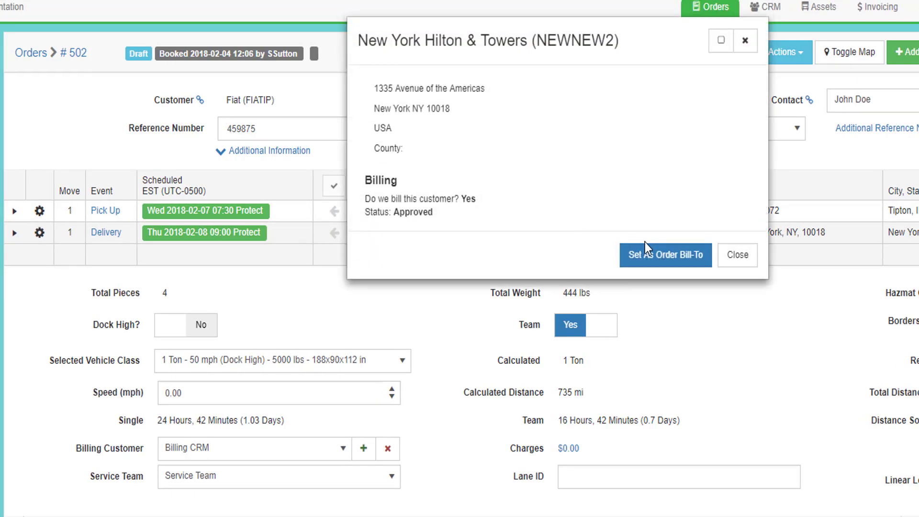
pyautogui.click(665, 262)
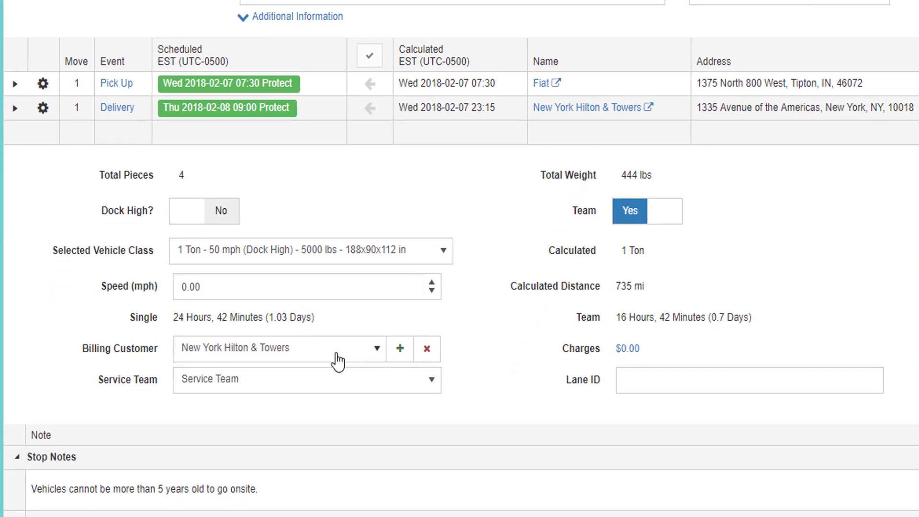
# Change the Billing Customer to TST New by searching 'tst'
pyautogui.click(338, 360)
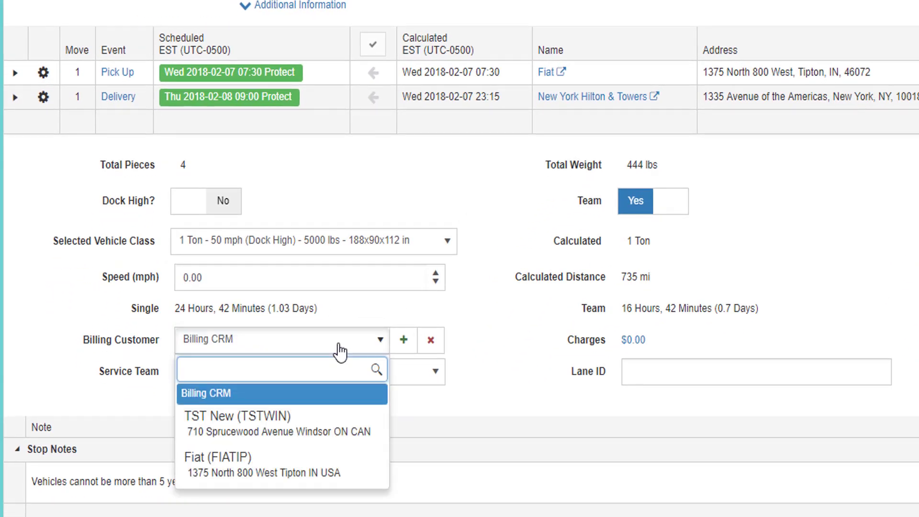
pyautogui.write('tst')
pyautogui.press('Return')
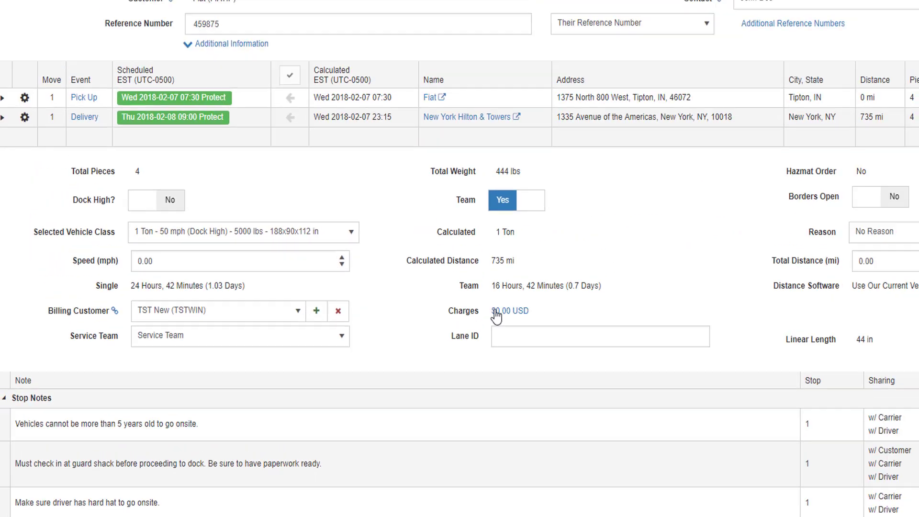
# Enter a $1.80 per-mile rate and apply it as the 735-mile line haul charge
pyautogui.click(571, 198)
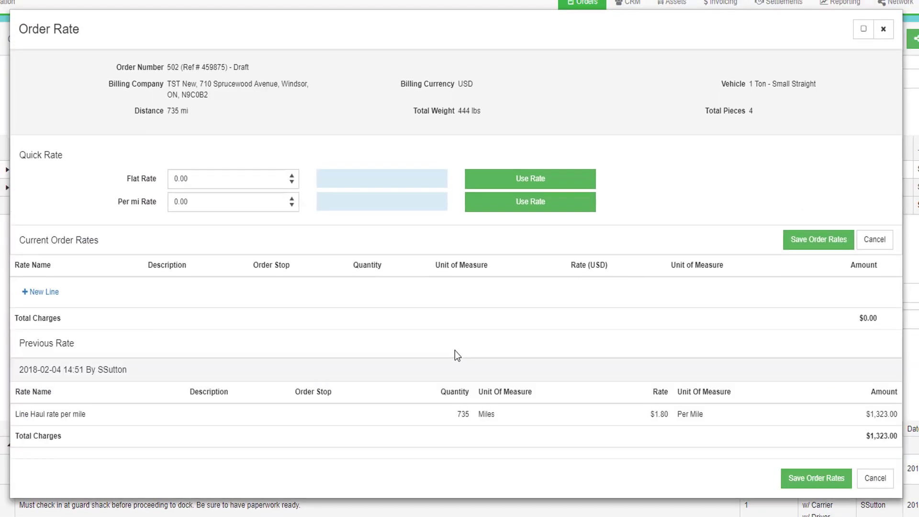
pyautogui.click(195, 178)
pyautogui.write('3000')
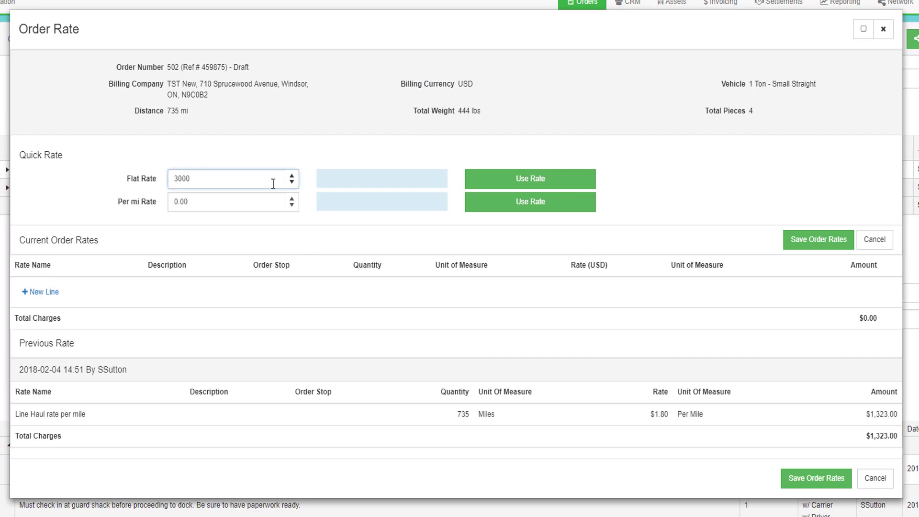
pyautogui.press('Tab')
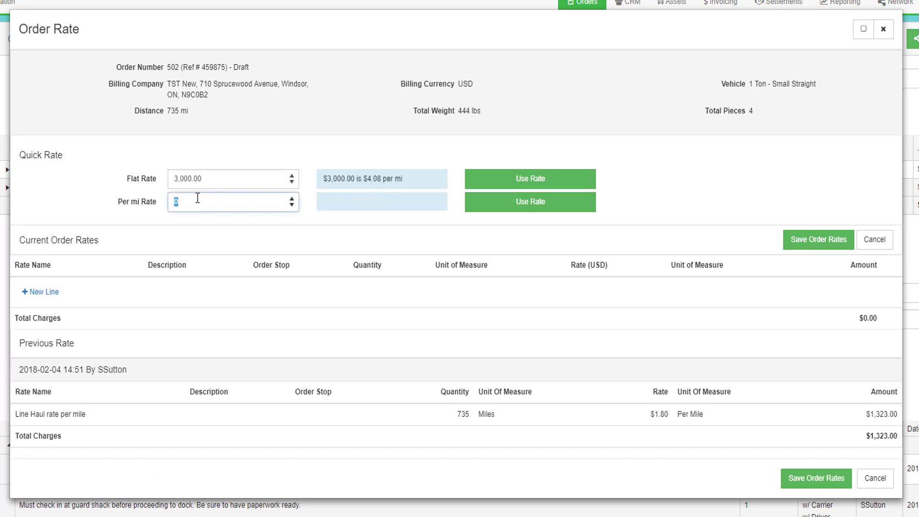
pyautogui.write('1.8')
pyautogui.hotkey('shift', 'Tab')
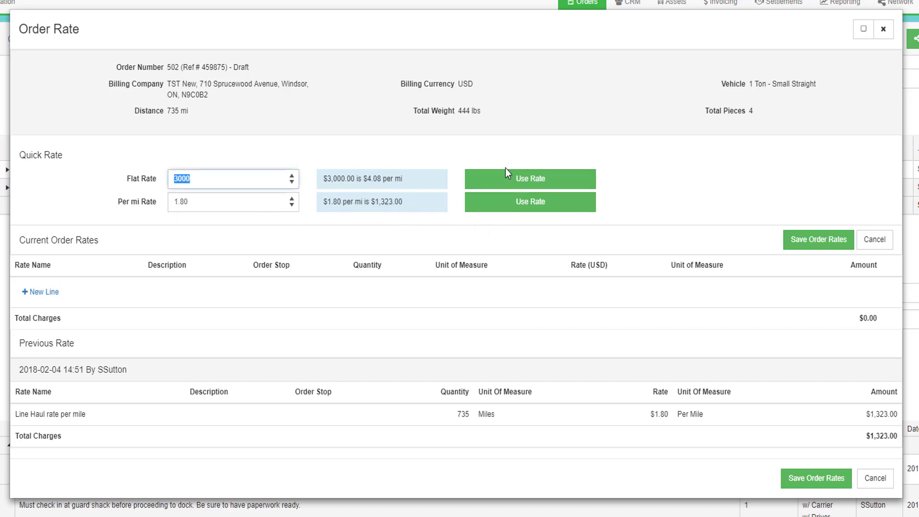
pyautogui.click(528, 208)
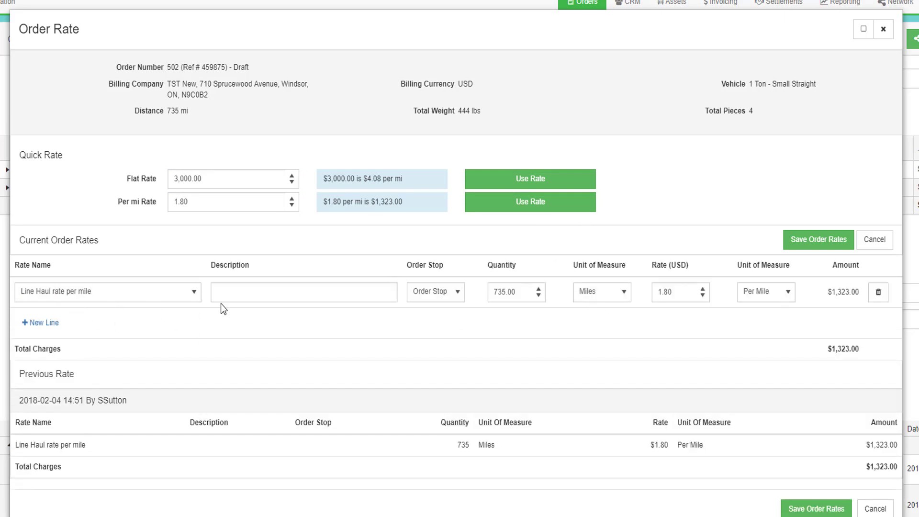
# Add an Additional Stops line with quantity 1 at $45, then save the order rates
pyautogui.click(53, 322)
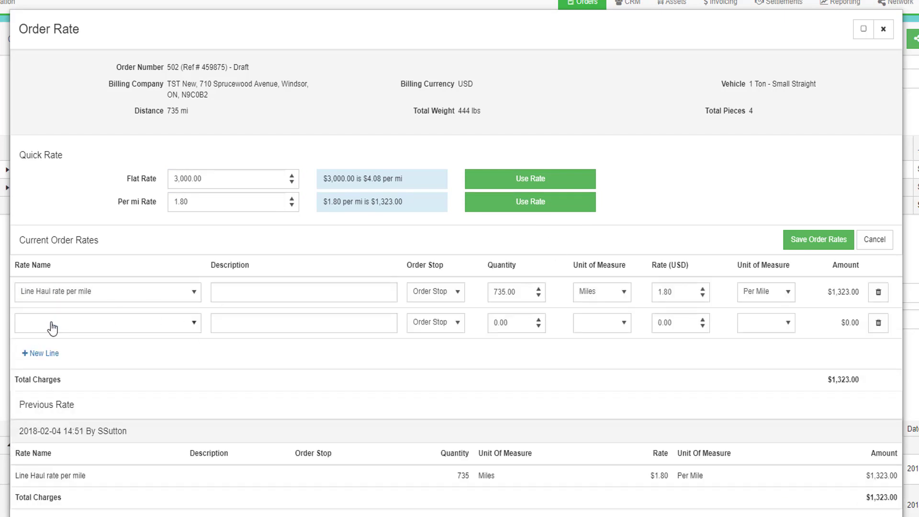
pyautogui.click(65, 323)
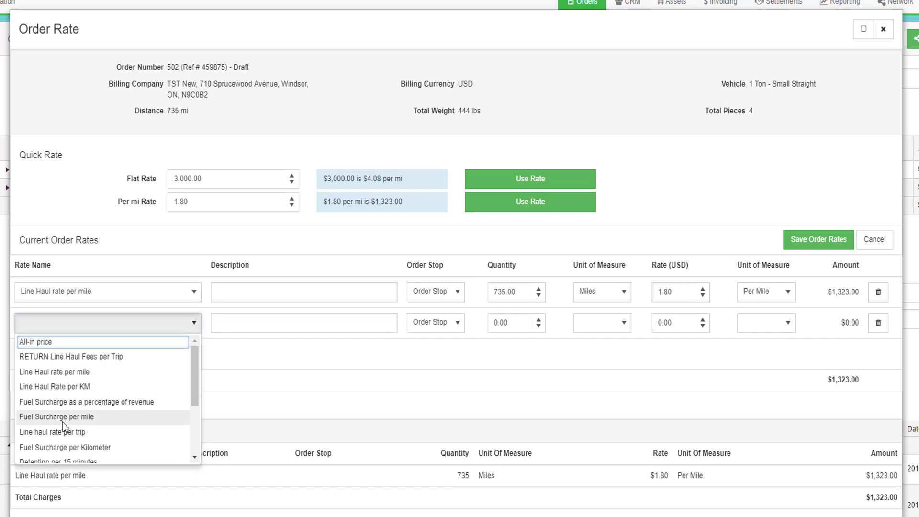
pyautogui.scroll(-3, 62, 424)
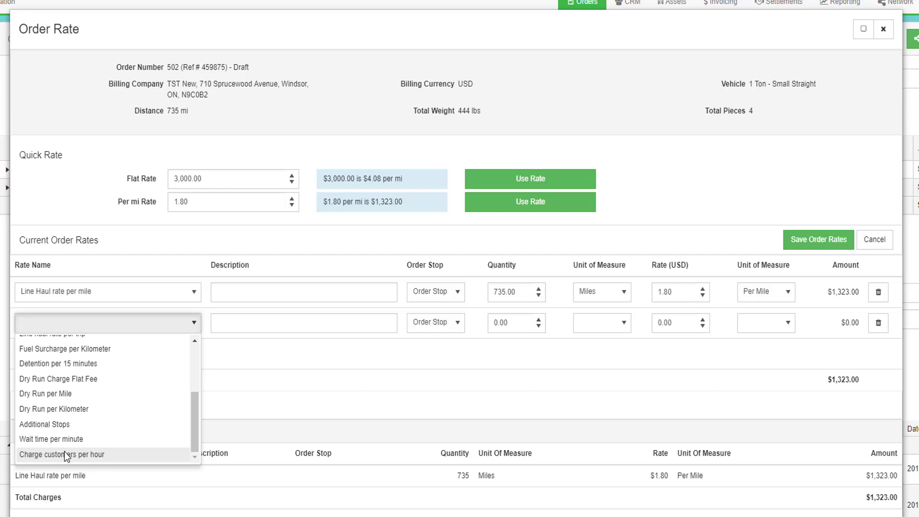
pyautogui.click(61, 425)
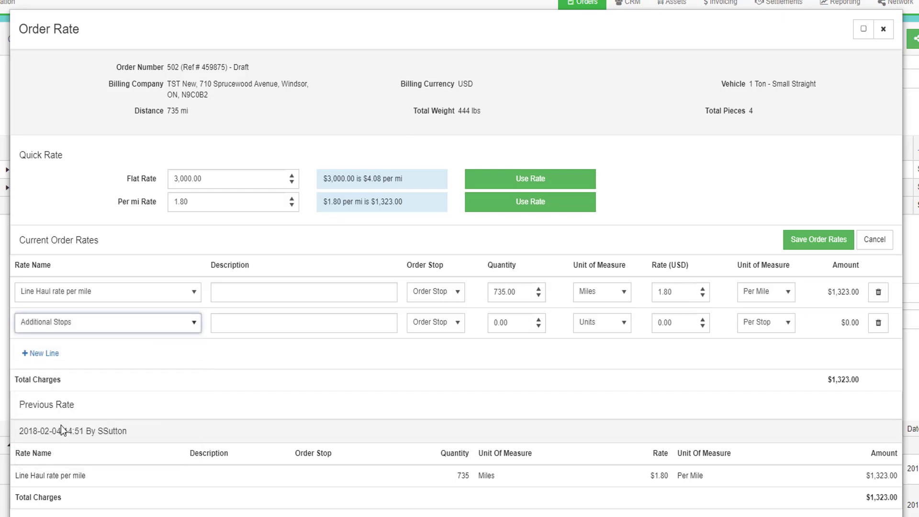
pyautogui.click(519, 323)
pyautogui.write('1')
pyautogui.click(674, 324)
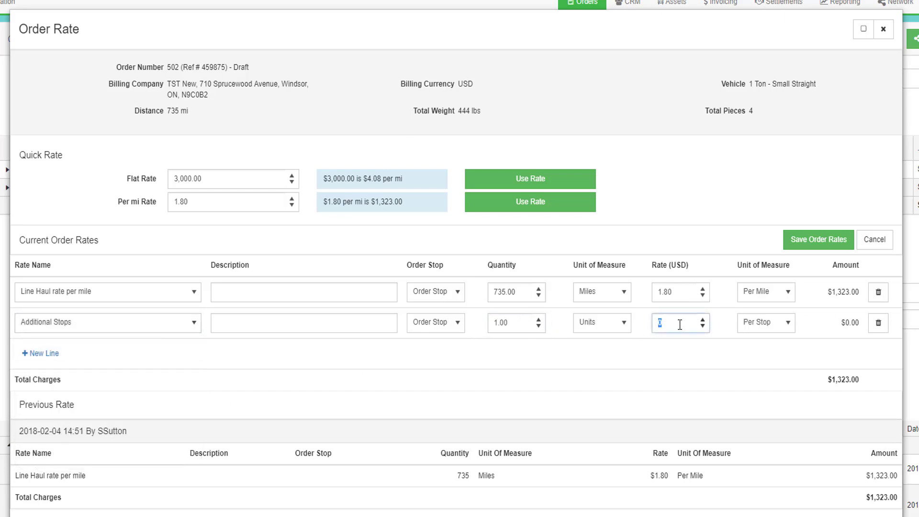
pyautogui.write('45')
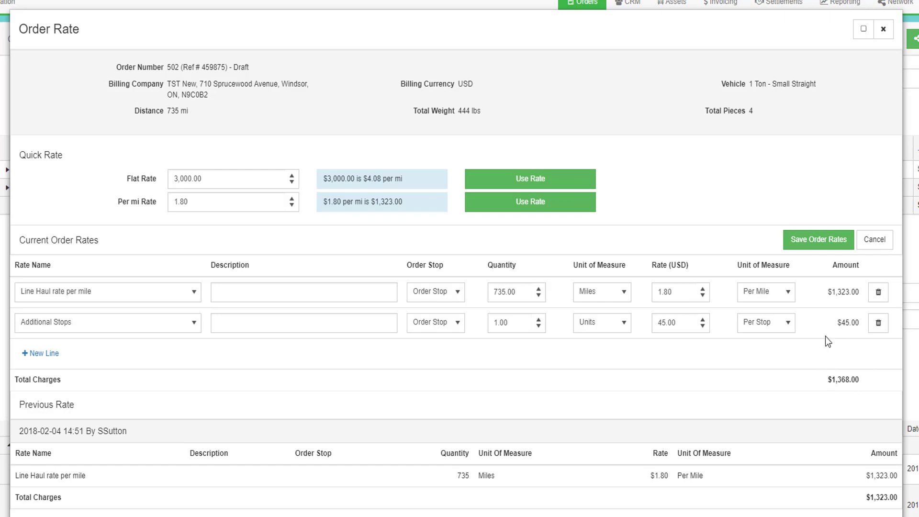
pyautogui.click(816, 239)
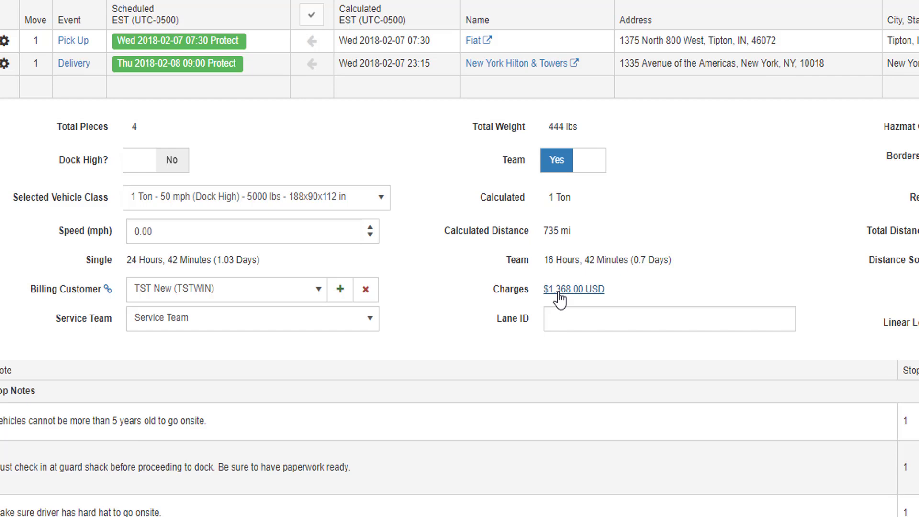
# Review the Service Team options, then display order 502's Actions menu
pyautogui.click(369, 319)
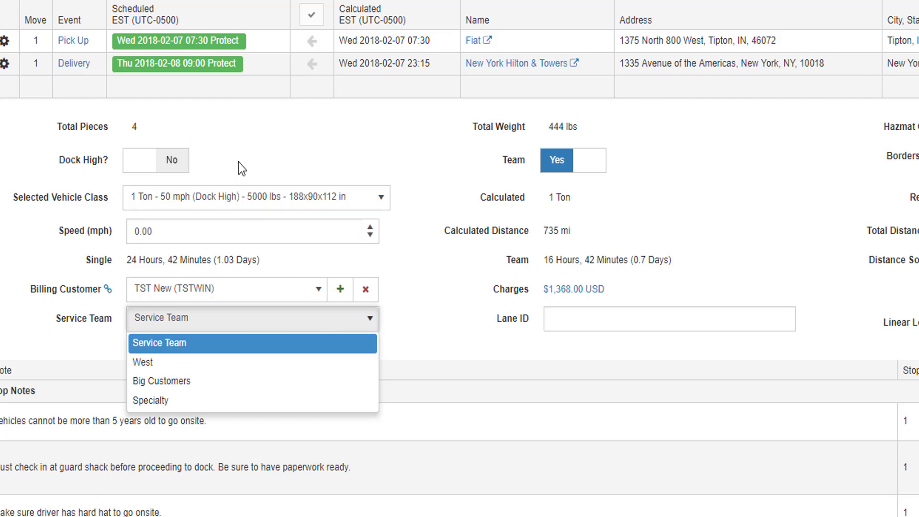
pyautogui.click(601, 43)
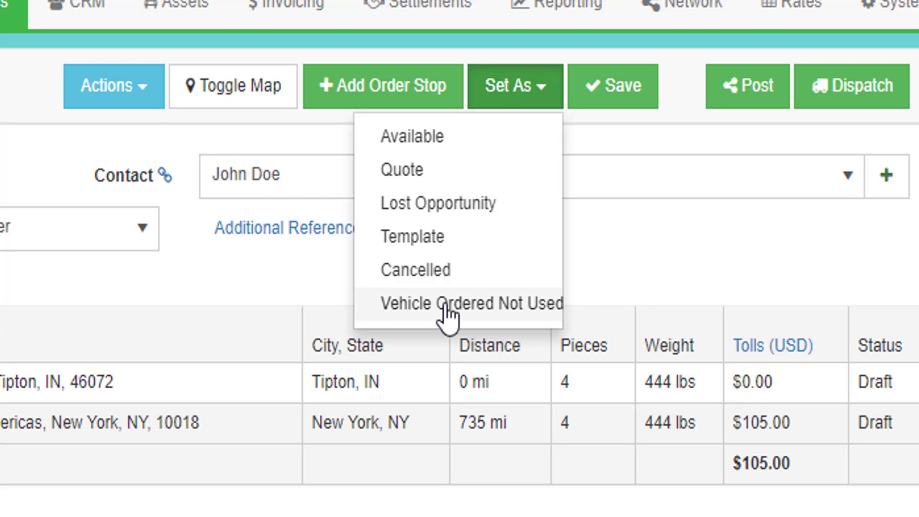
# Set order #502's status to Available and confirm it for dispatch
pyautogui.click(443, 306)
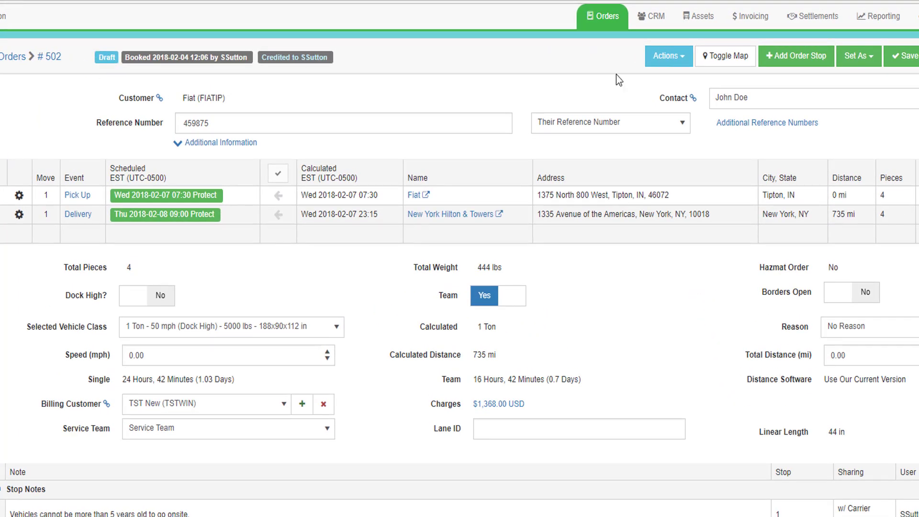
pyautogui.click(860, 57)
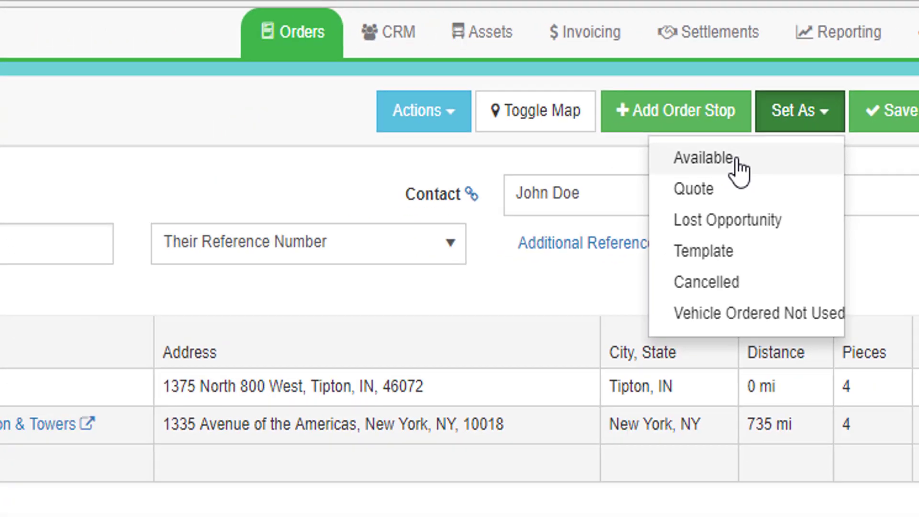
pyautogui.click(737, 168)
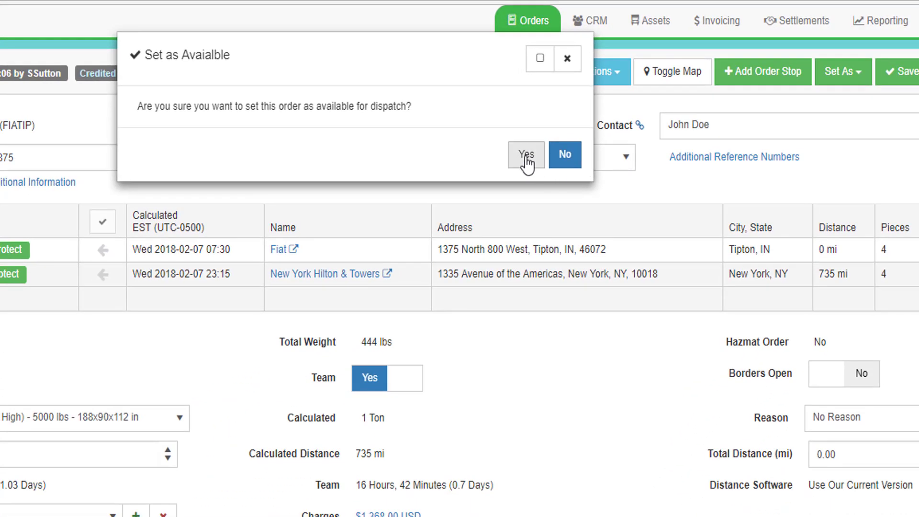
pyautogui.click(526, 156)
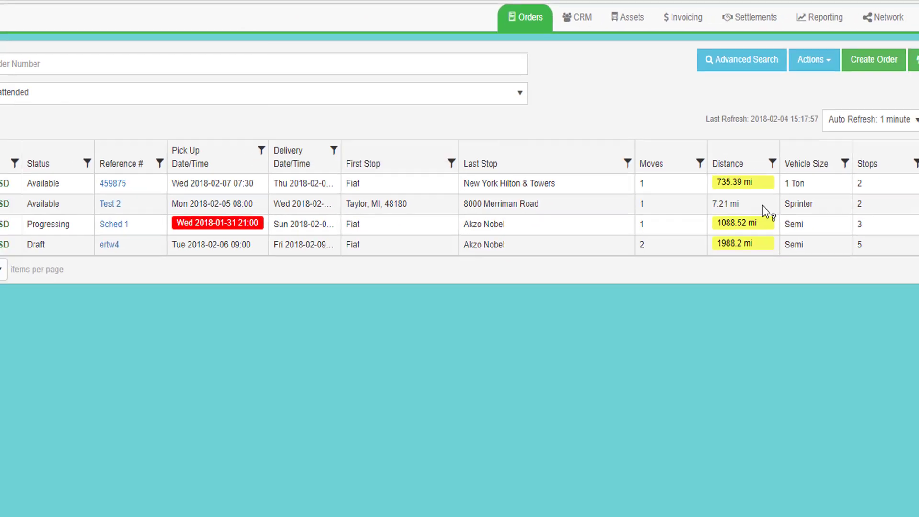
# Open order 502's gear menu in the grid to show Post Order to Network, Dispatch Order, Add To Manifest
pyautogui.moveTo(127, 142)
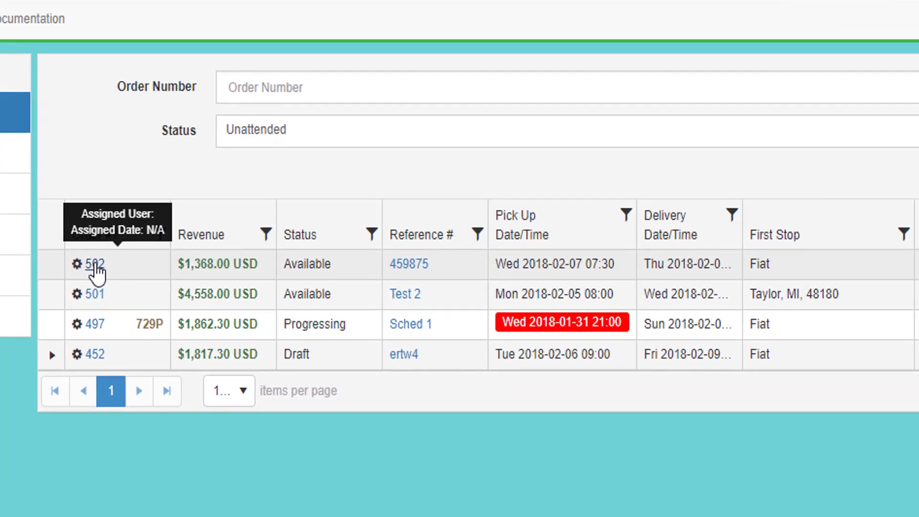
pyautogui.click(77, 264)
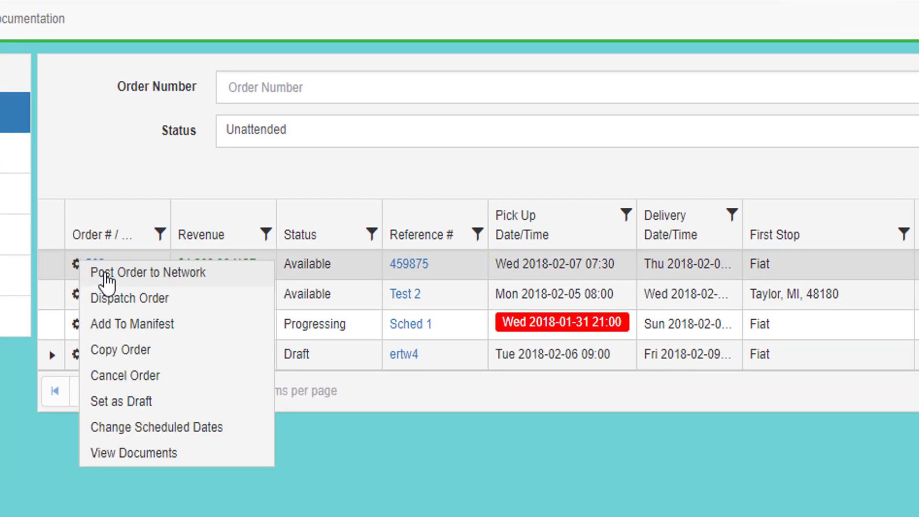